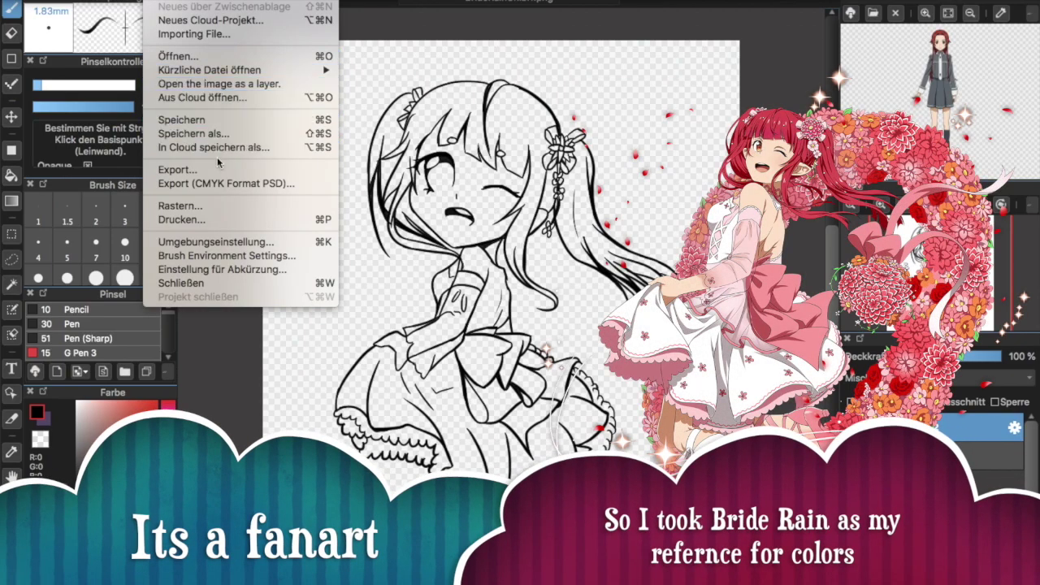
# Open the red-haired bride reference picture as a new layer in the current drawing.
pyautogui.click(244, 89)
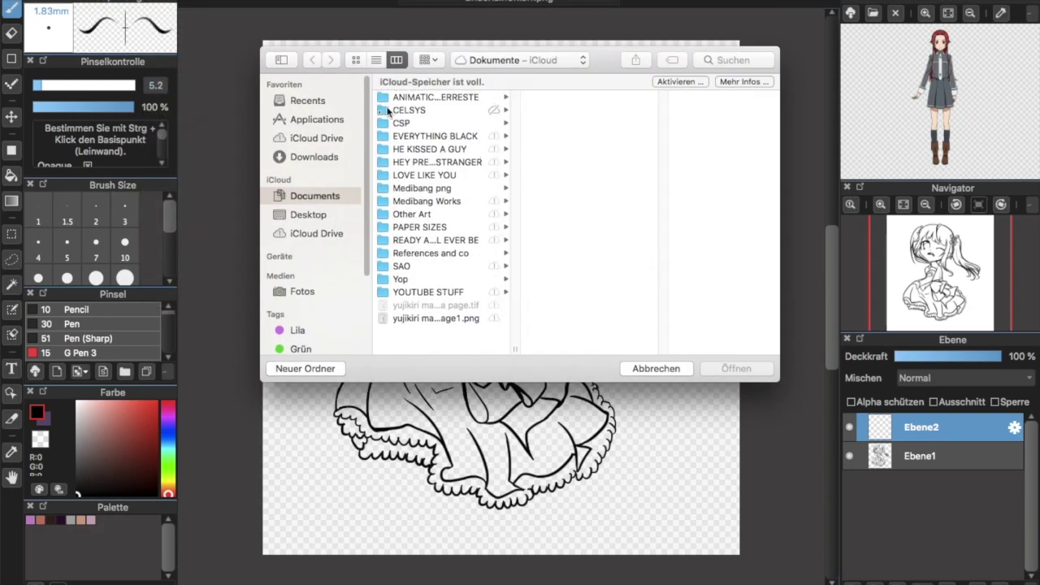
pyautogui.click(308, 100)
pyautogui.doubleClick(410, 97)
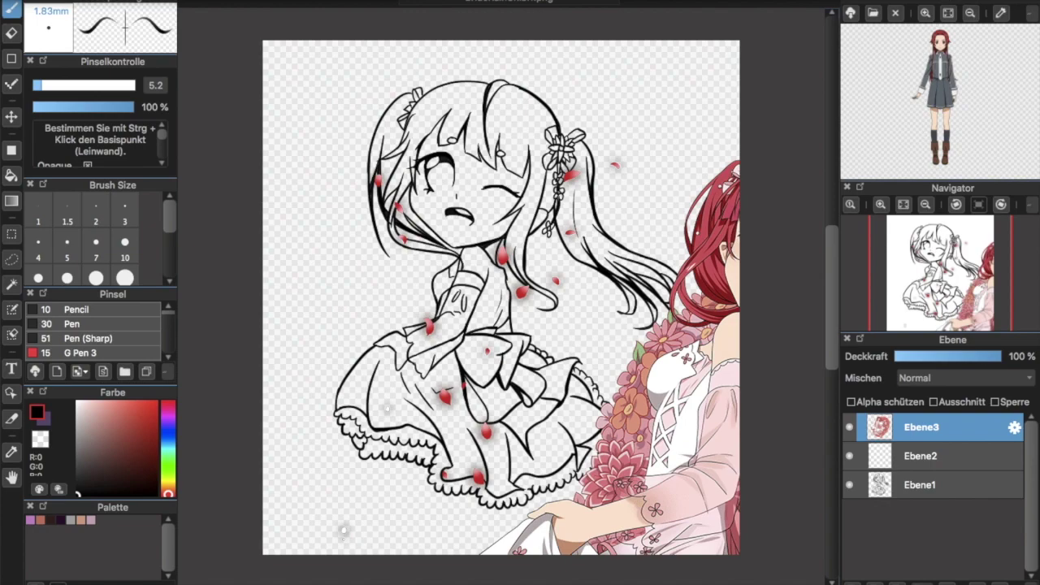
# Shrink the reference picture into the canvas's lower-left area and reorder the layers so Ebene1 is on top and the reference lies lowest.
pyautogui.click(348, 1)
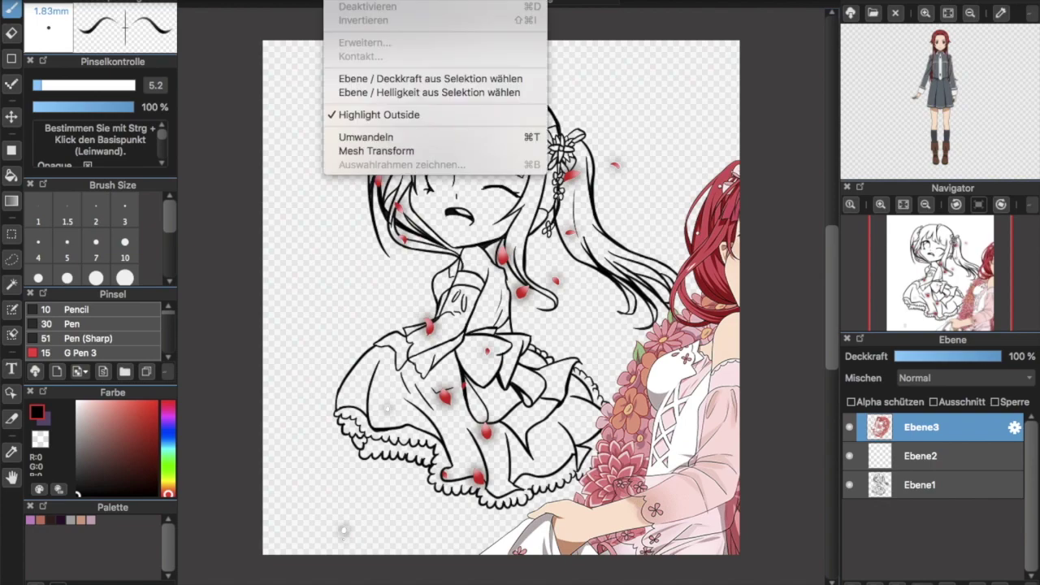
pyautogui.click(442, 138)
pyautogui.click(441, 136)
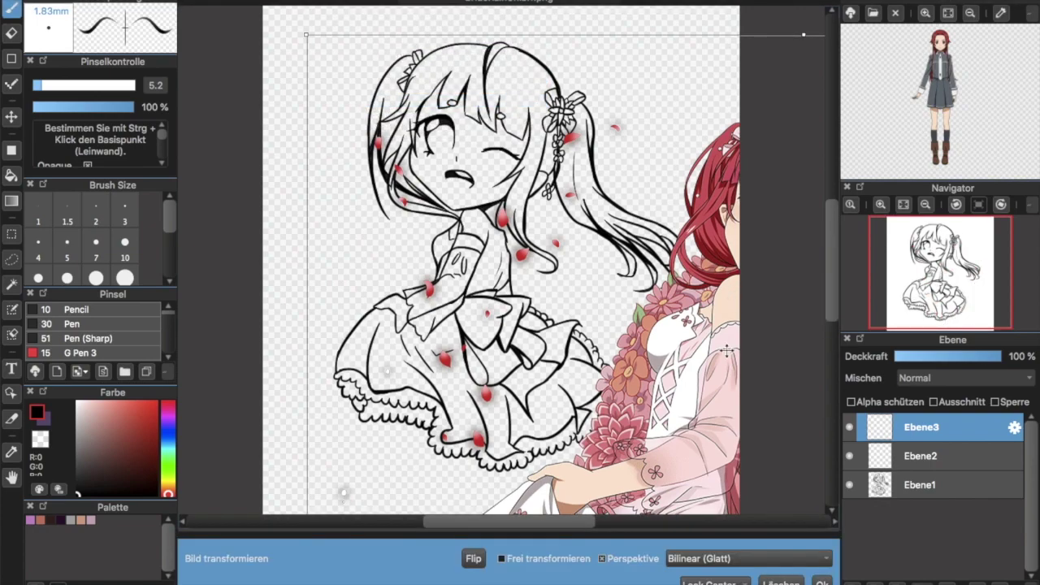
pyautogui.moveTo(692, 346); pyautogui.dragTo(190, 348)
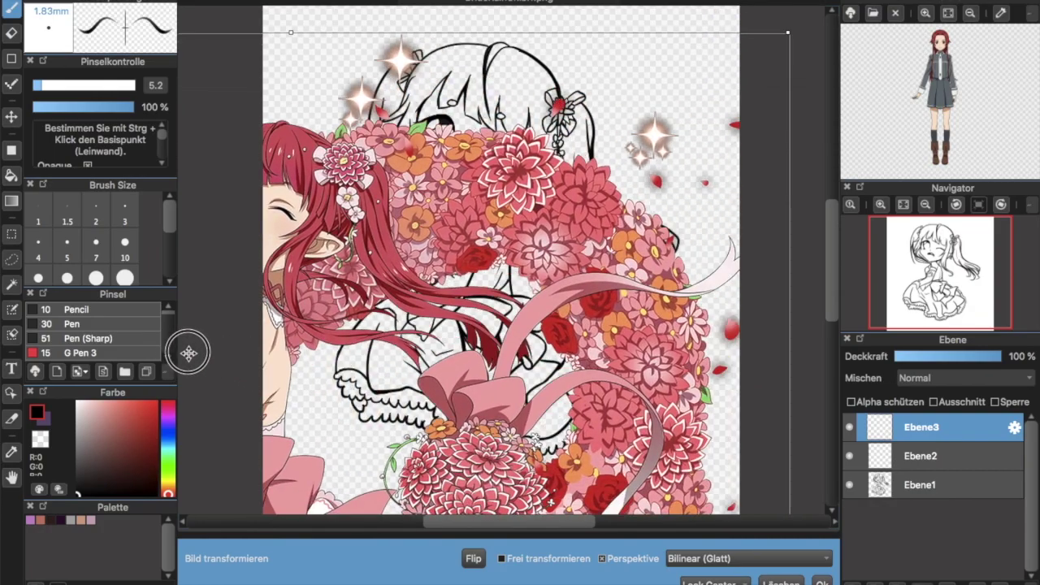
pyautogui.moveTo(779, 32); pyautogui.dragTo(435, 315)
pyautogui.moveTo(360, 429); pyautogui.dragTo(469, 307)
pyautogui.press('Return')
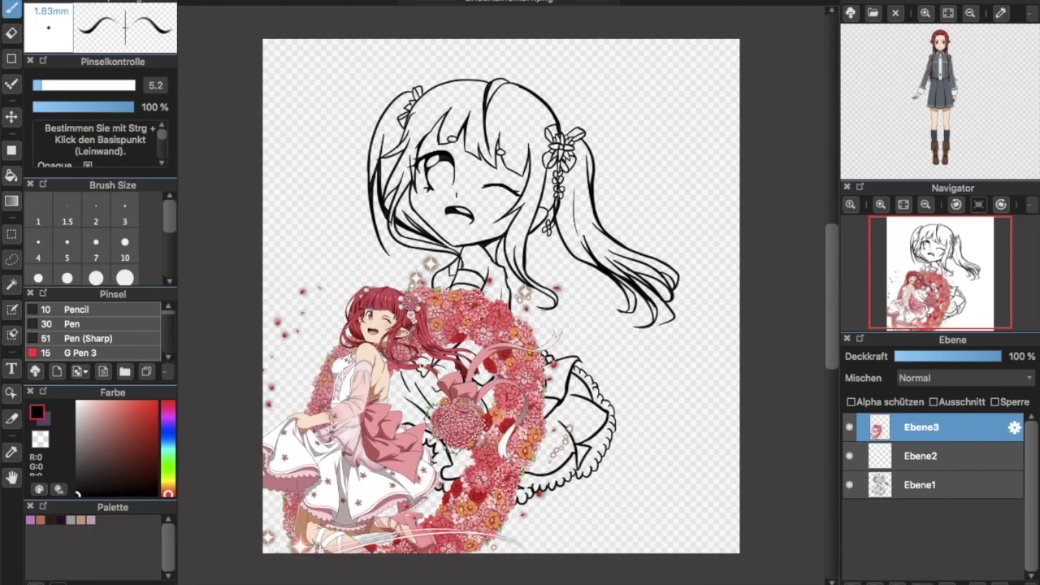
pyautogui.moveTo(901, 439); pyautogui.dragTo(883, 459)
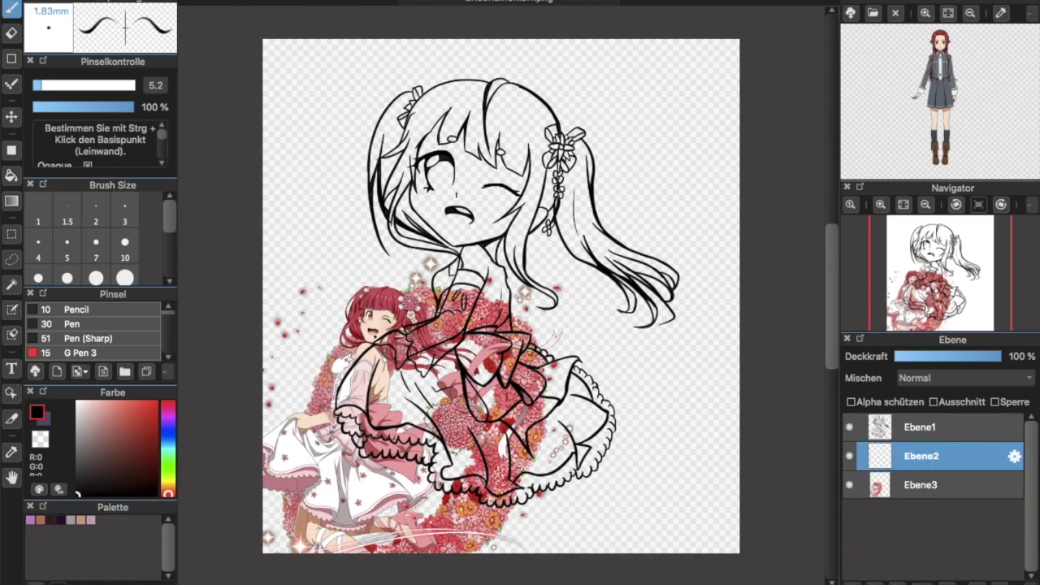
# Sample the light skin colour (R 254, G 228) from the reference picture and hide the reference layer.
pyautogui.click(11, 453)
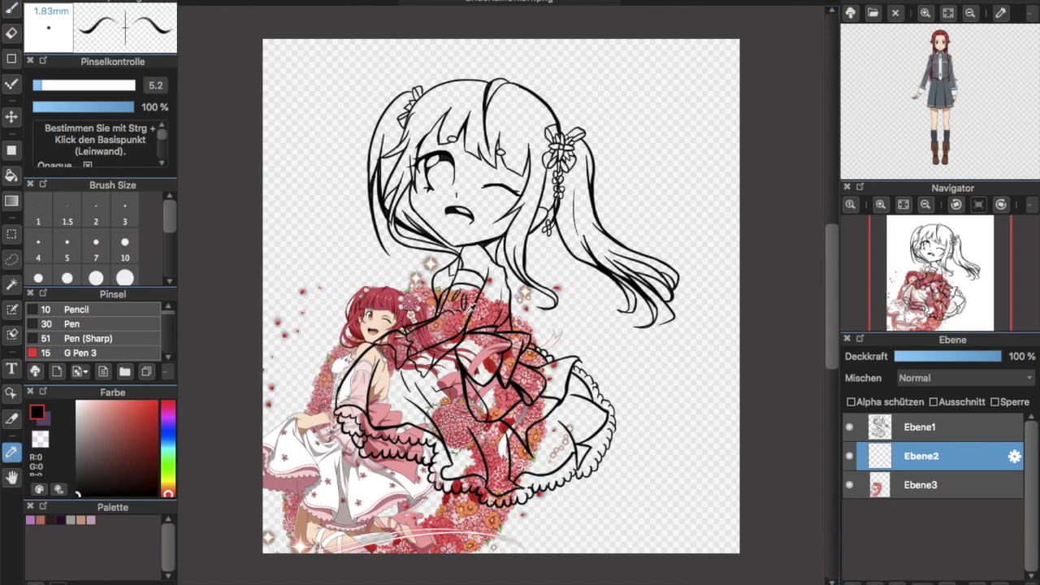
pyautogui.click(381, 312)
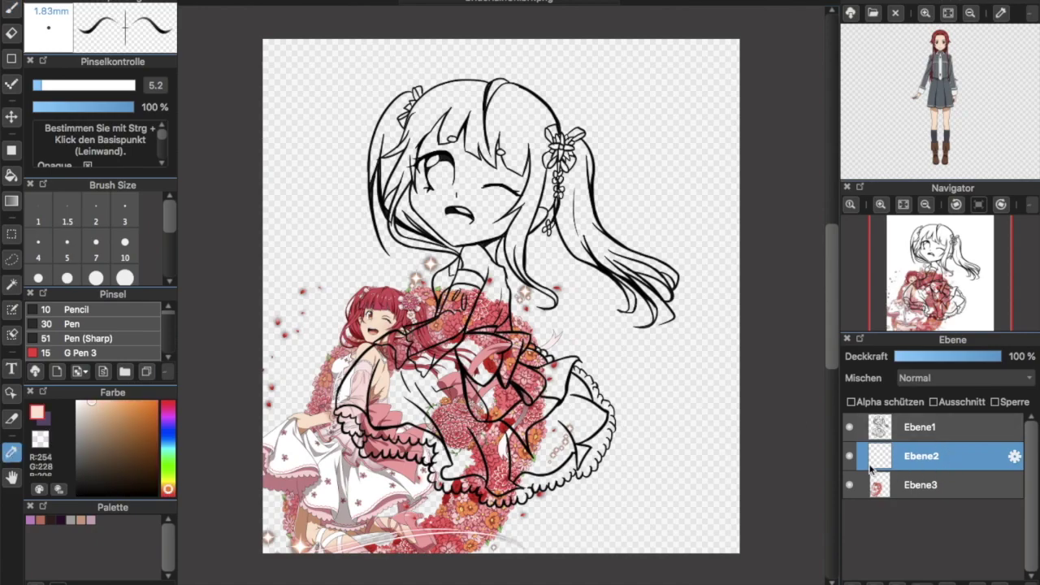
pyautogui.click(849, 486)
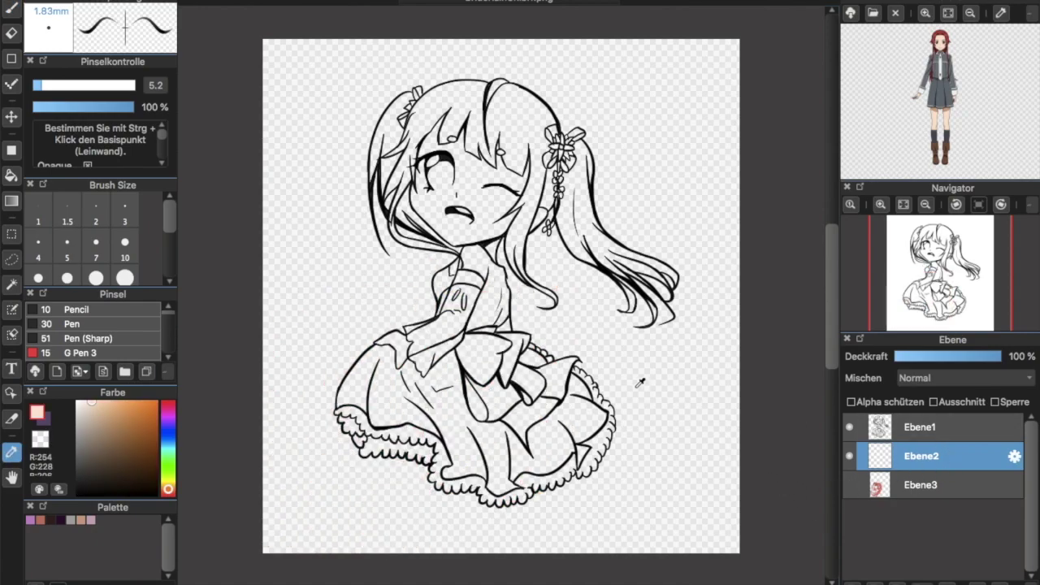
# Fill the face, back, arm and hand with the light skin colour on Ebene2.
pyautogui.click(11, 175)
pyautogui.click(472, 165)
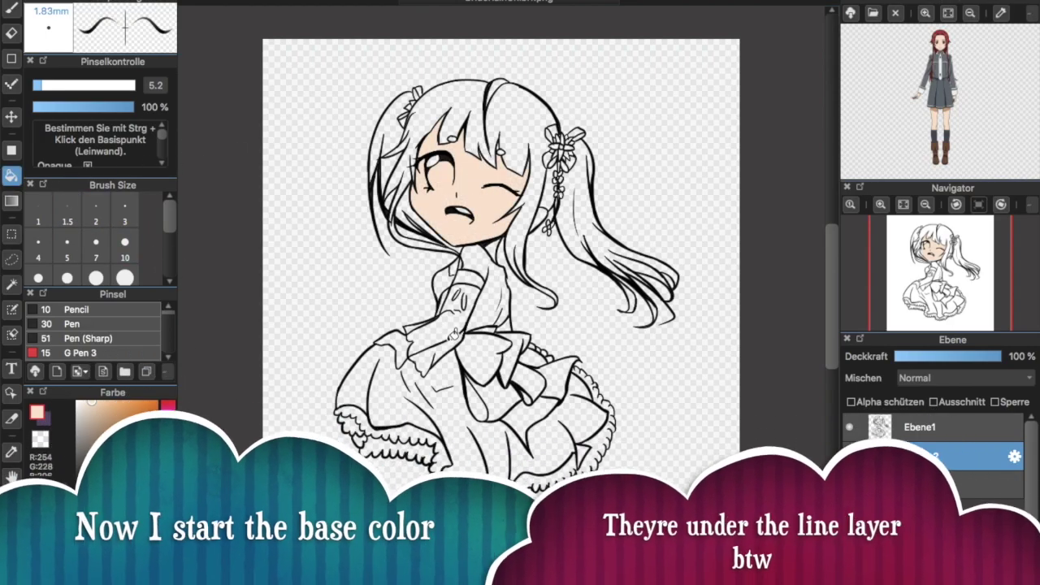
pyautogui.click(479, 258)
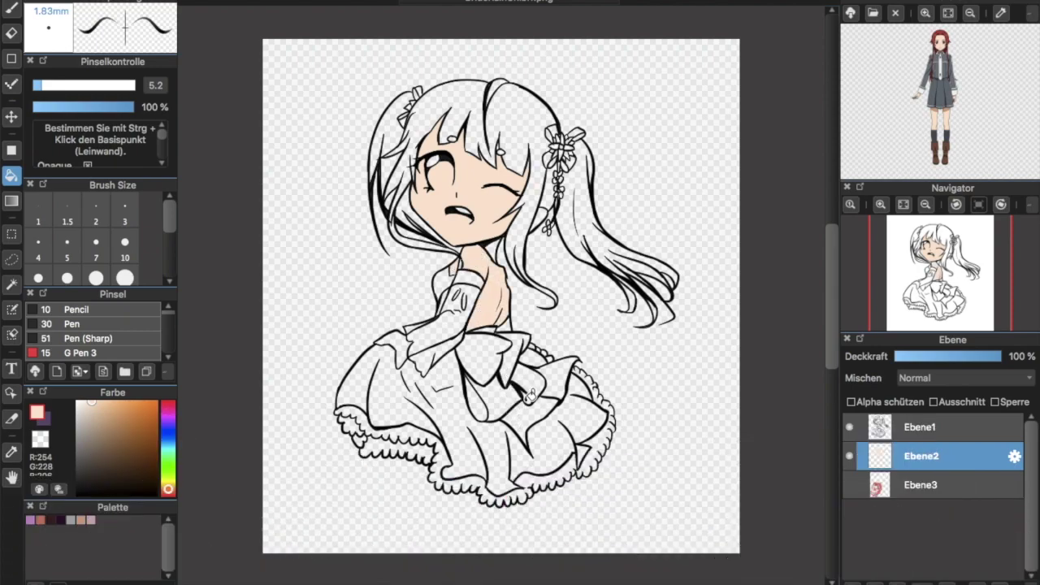
pyautogui.click(406, 343)
pyautogui.click(451, 329)
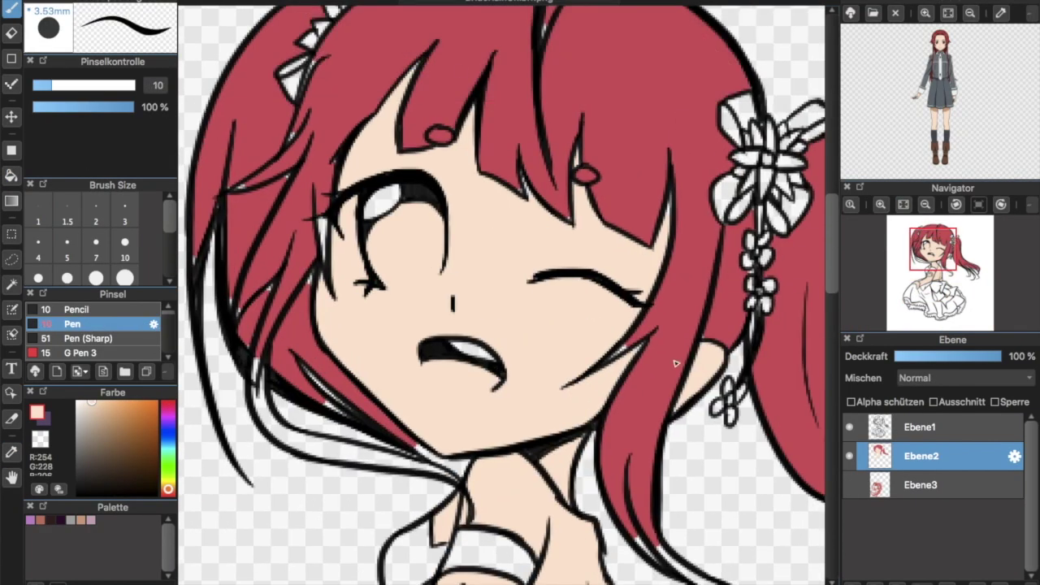
# Sample the red hair colour and fill the remaining area beside the ear with it.
pyautogui.keyDown('alt'); pyautogui.click(676, 363); pyautogui.keyUp('alt')
pyautogui.click(11, 177)
pyautogui.click(722, 370)
pyautogui.click(11, 9)
pyautogui.scroll(-5, 448, 529)
pyautogui.scroll(-4, 642, 228)
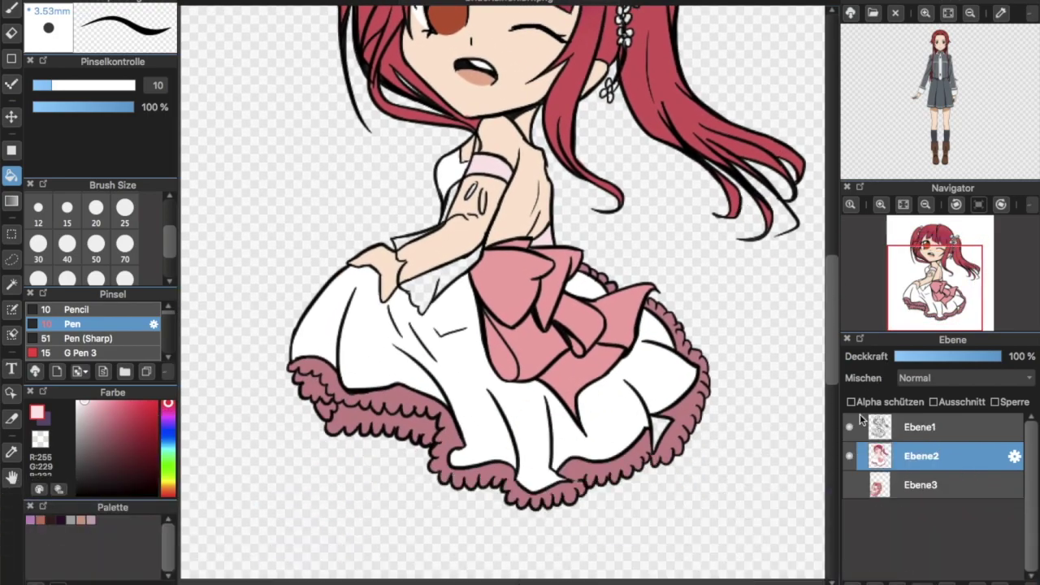
# Fill the sleeve sections with light pink (R 255, G 229) on a new layer above Ebene2, with Ebene2 hidden.
pyautogui.click(852, 582)
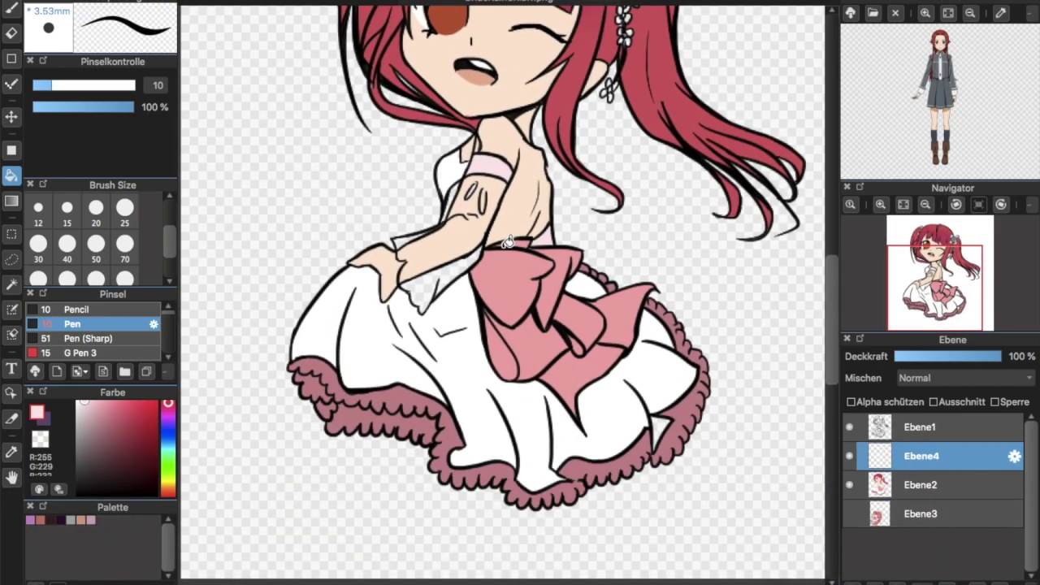
pyautogui.click(850, 485)
pyautogui.click(425, 252)
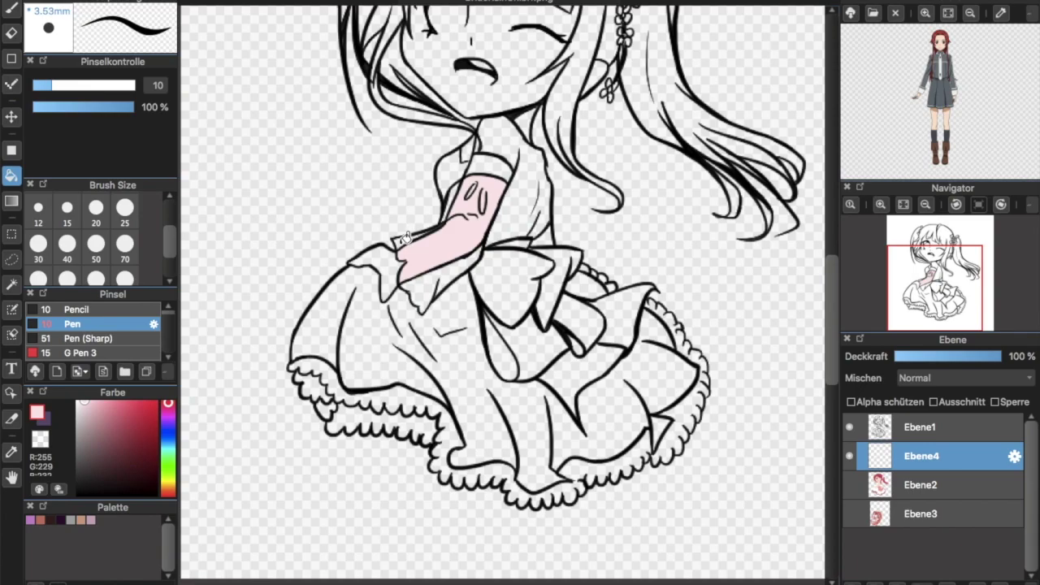
pyautogui.click(429, 283)
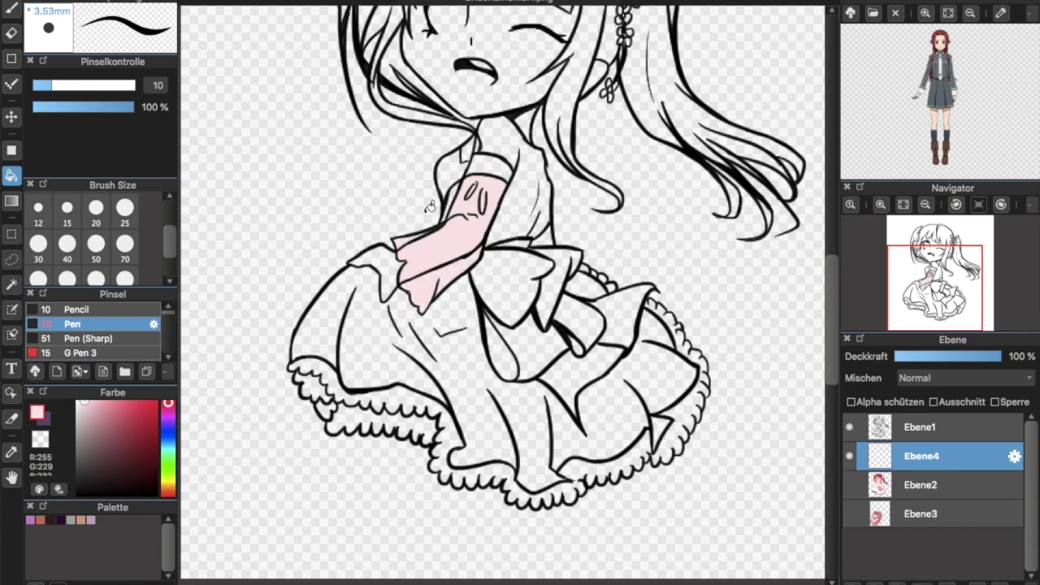
pyautogui.scroll(5, 457, 208)
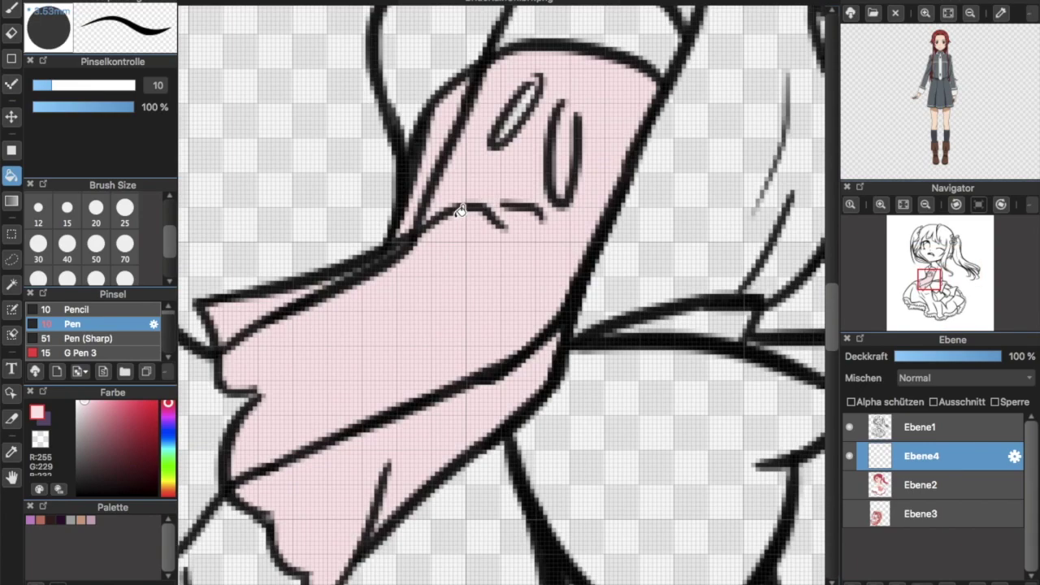
pyautogui.press('b')
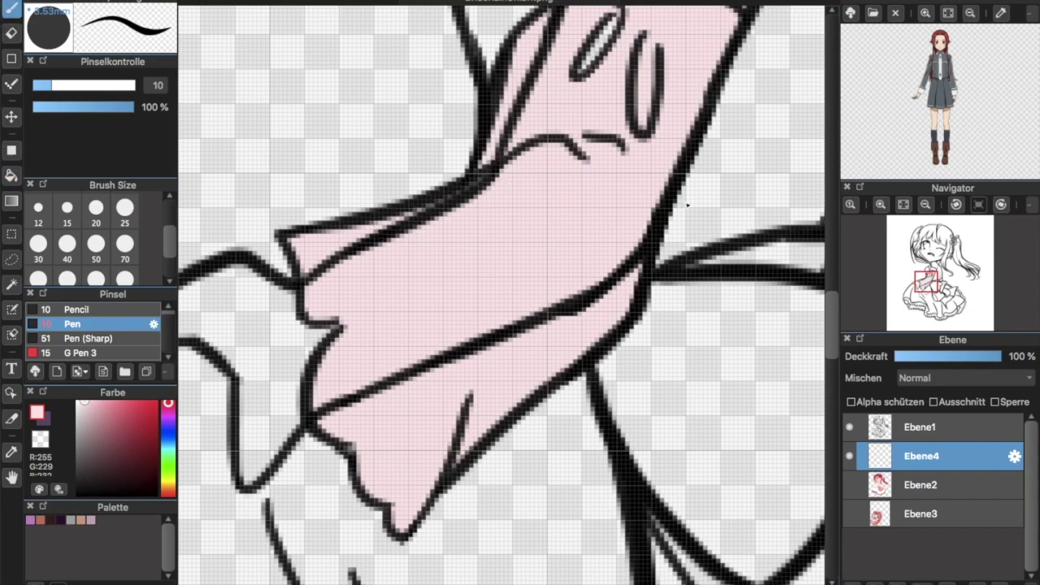
# Show Ebene2 again and set the blend mode of Ebene4 to Multiplikation.
pyautogui.click(850, 484)
pyautogui.scroll(-10, 716, 258)
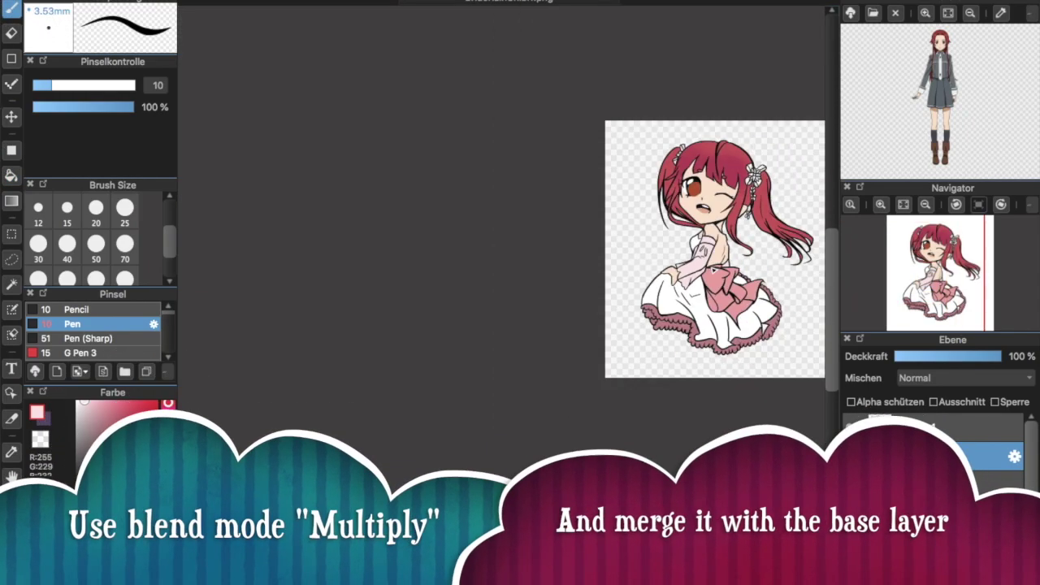
pyautogui.hscroll(4, 713, 269)
pyautogui.scroll(2, 715, 270)
pyautogui.scroll(5, 715, 254)
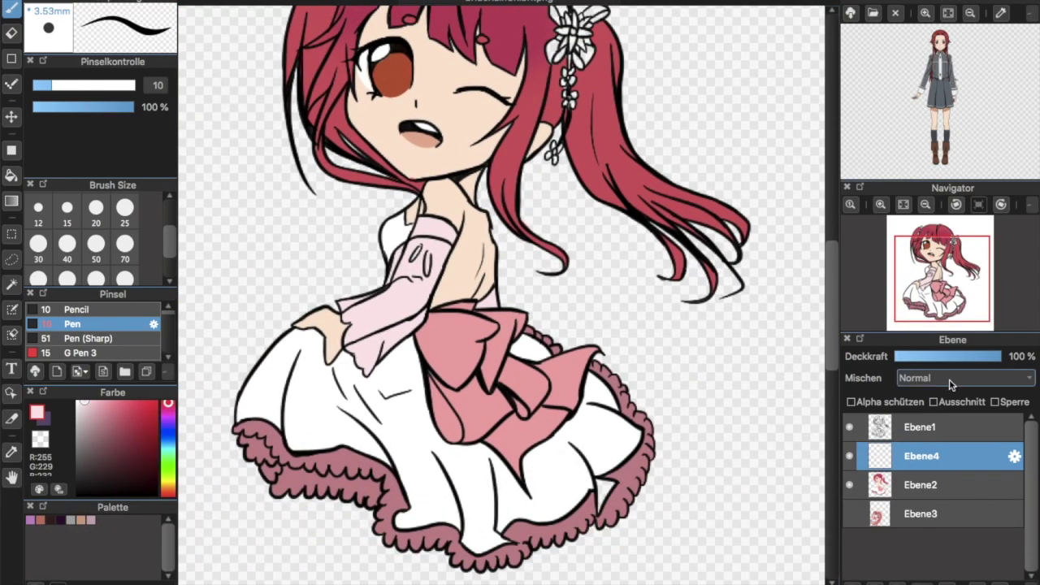
pyautogui.click(951, 380)
pyautogui.click(952, 394)
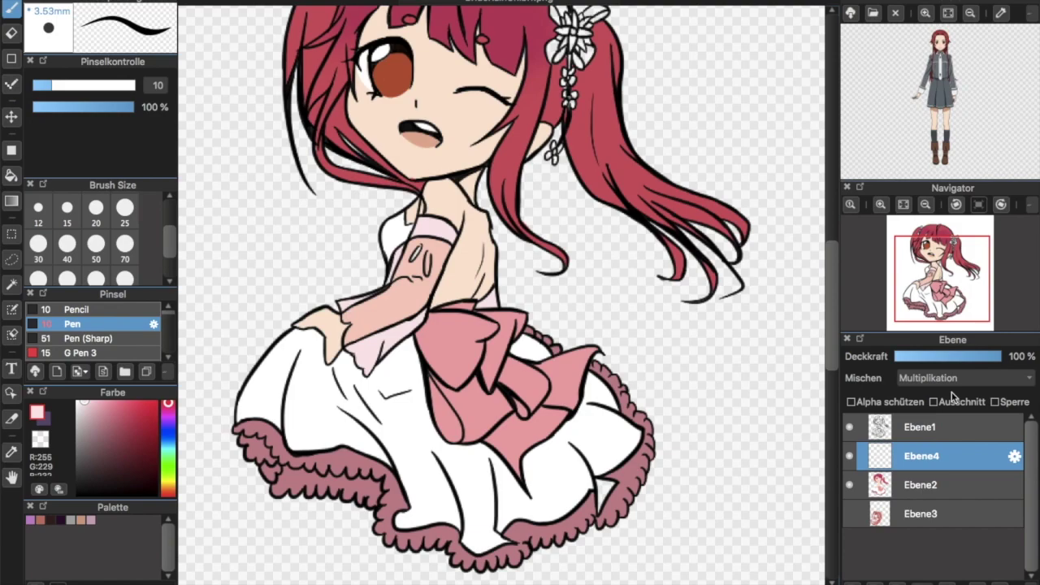
# Touch up the small gaps in the upper sleeve and merge the sleeve layer down into Ebene2.
pyautogui.click(417, 246)
pyautogui.moveTo(422, 246); pyautogui.dragTo(419, 258)
pyautogui.click(419, 248)
pyautogui.click(996, 582)
# Fill the inner petals of the hair flower with the red (R 251, G 98) sampled with the reference layer shown.
pyautogui.click(850, 485)
pyautogui.click(850, 485)
pyautogui.click(11, 451)
pyautogui.click(650, 170)
pyautogui.click(12, 175)
pyautogui.scroll(8, 364, 122)
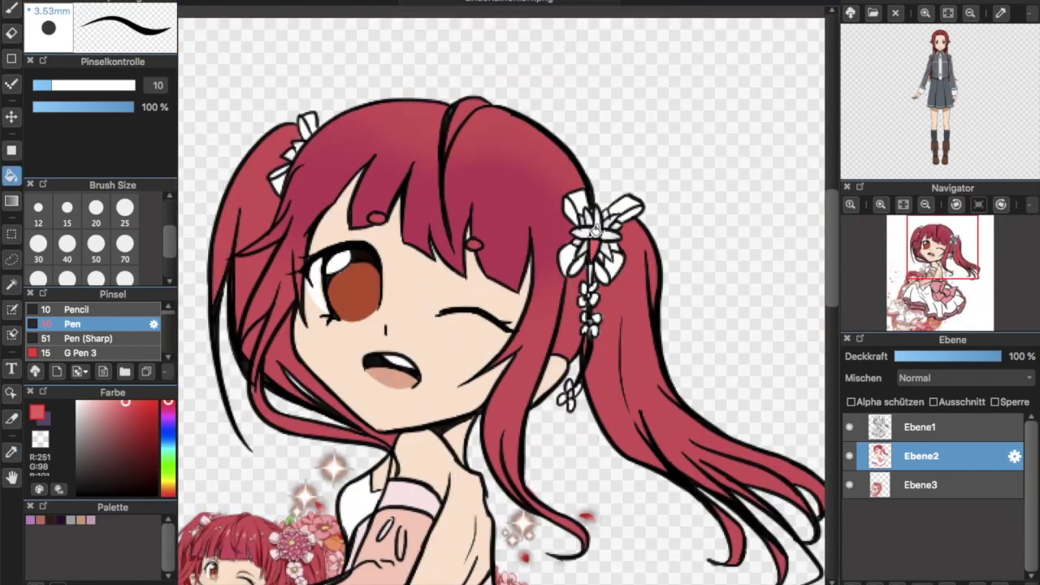
pyautogui.click(601, 230)
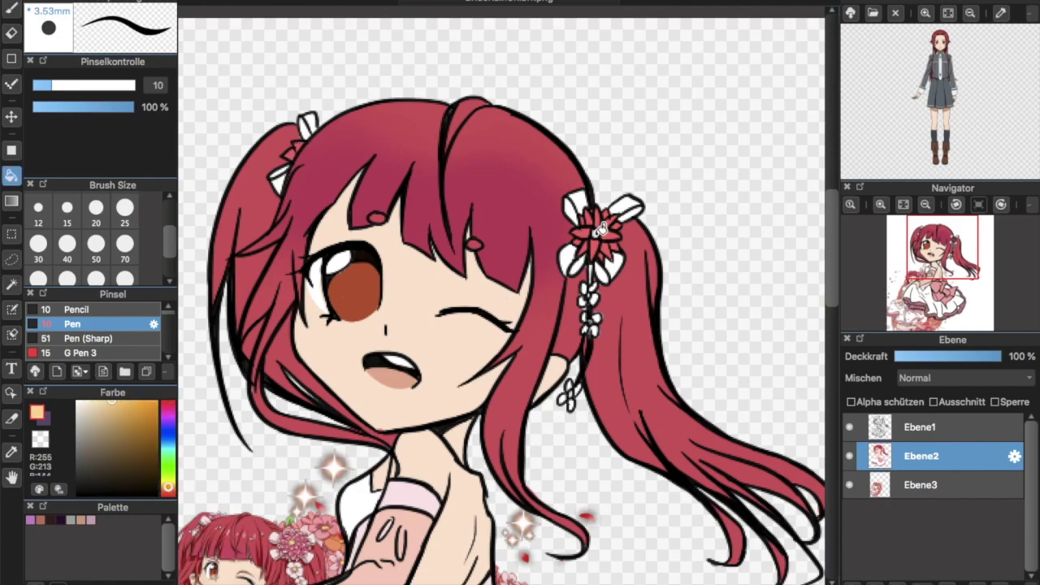
# Hide the reference layer and clip the empty layer Ebene4 to Ebene2 with the Ausschnitt option.
pyautogui.click(11, 9)
pyautogui.scroll(-5, 720, 376)
pyautogui.click(850, 485)
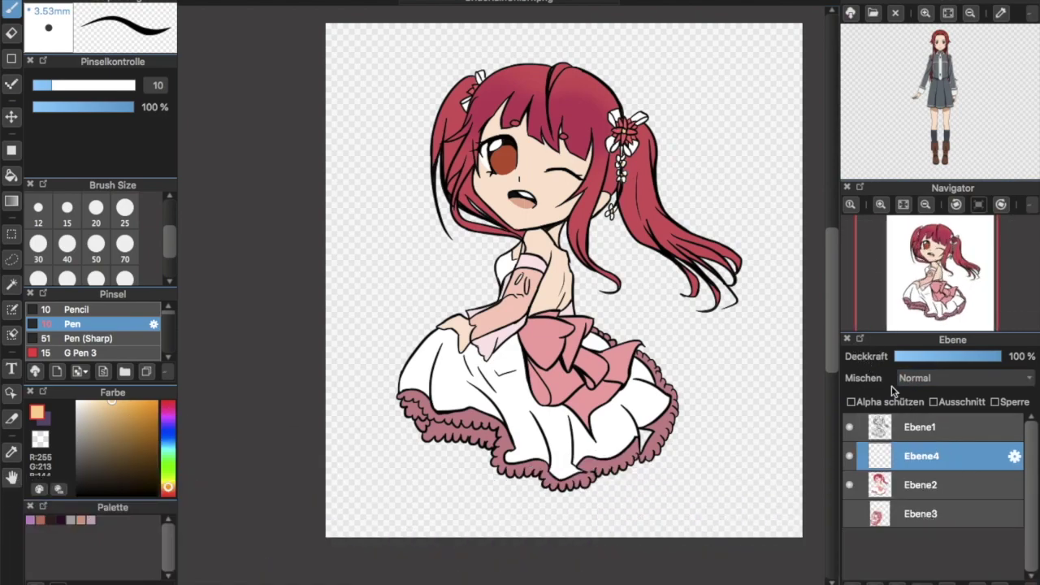
pyautogui.click(937, 403)
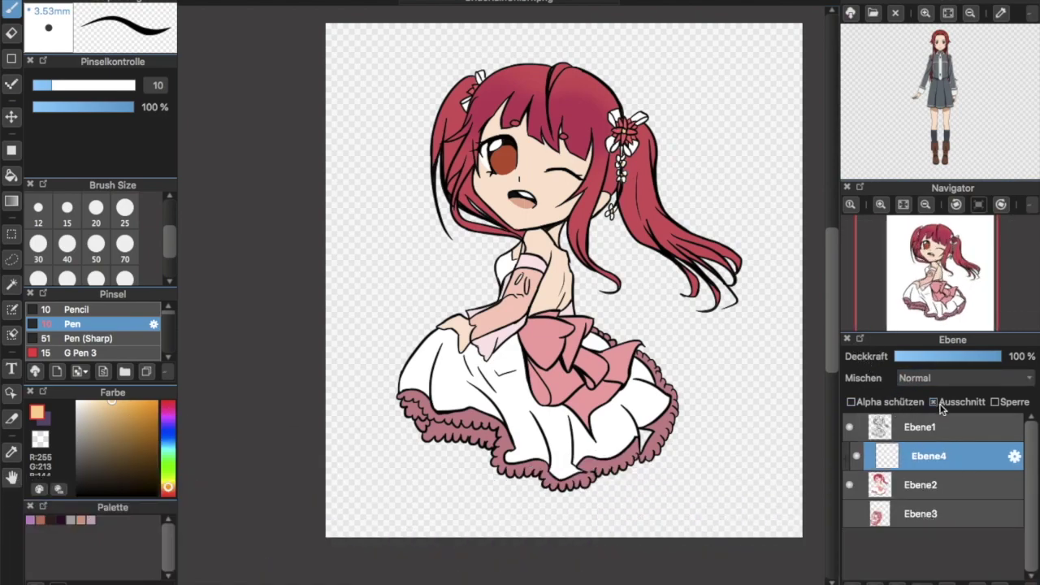
# Sample the darker skin shade (R 207, G 150) from the reference picture and hide its layer again.
pyautogui.click(850, 516)
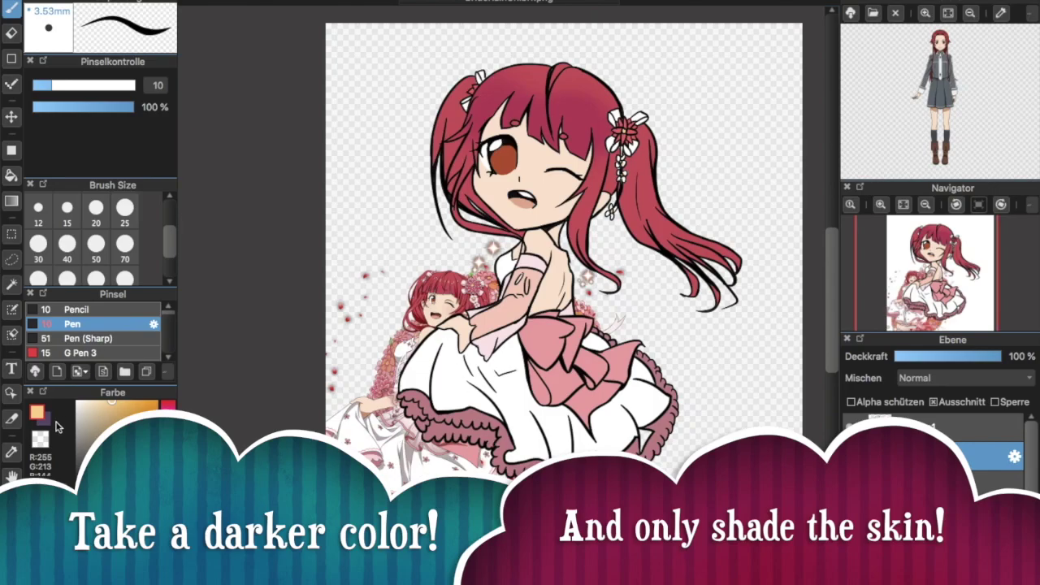
pyautogui.click(12, 452)
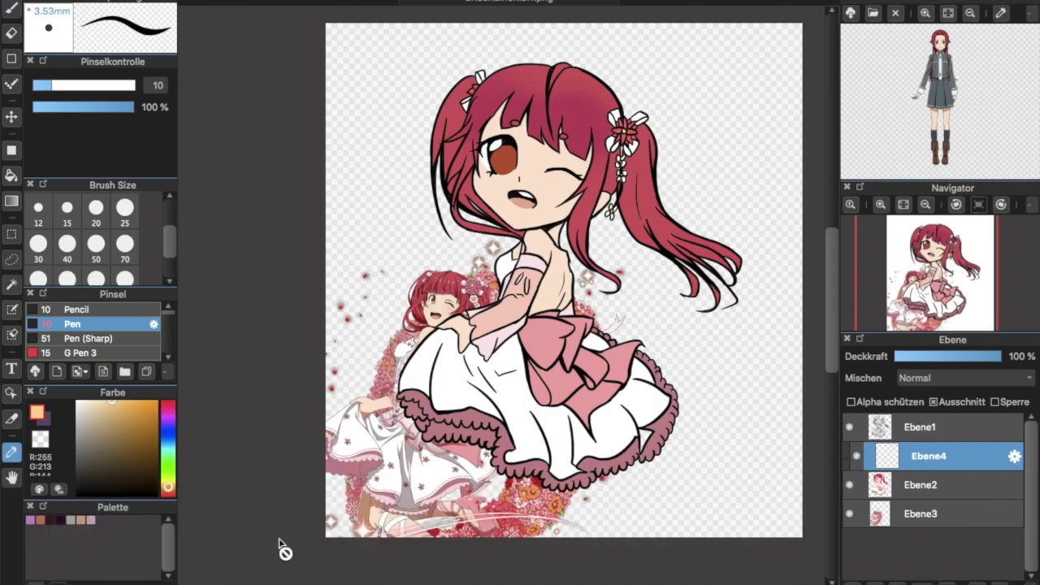
pyautogui.click(365, 510)
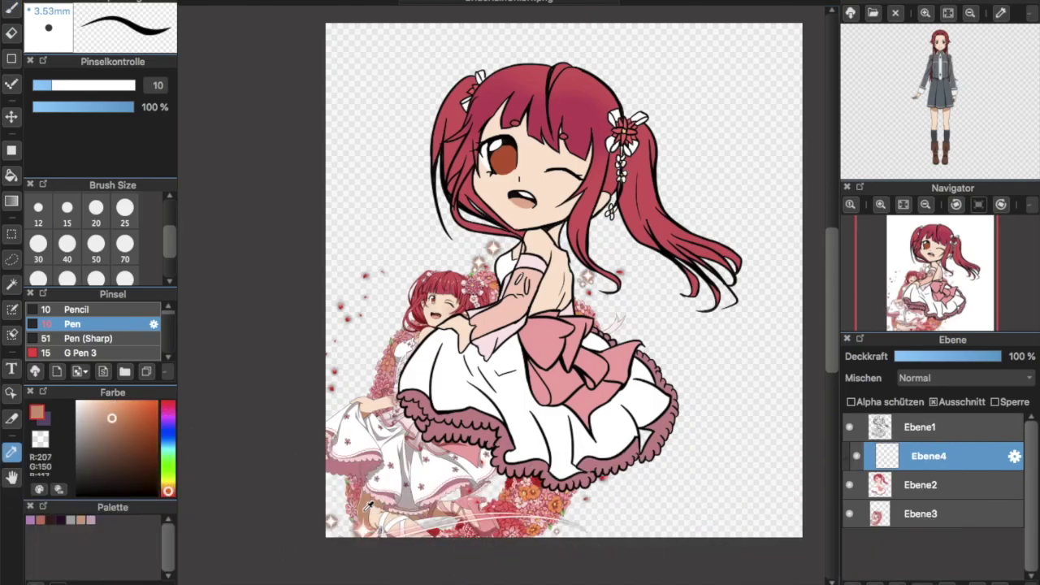
pyautogui.click(850, 515)
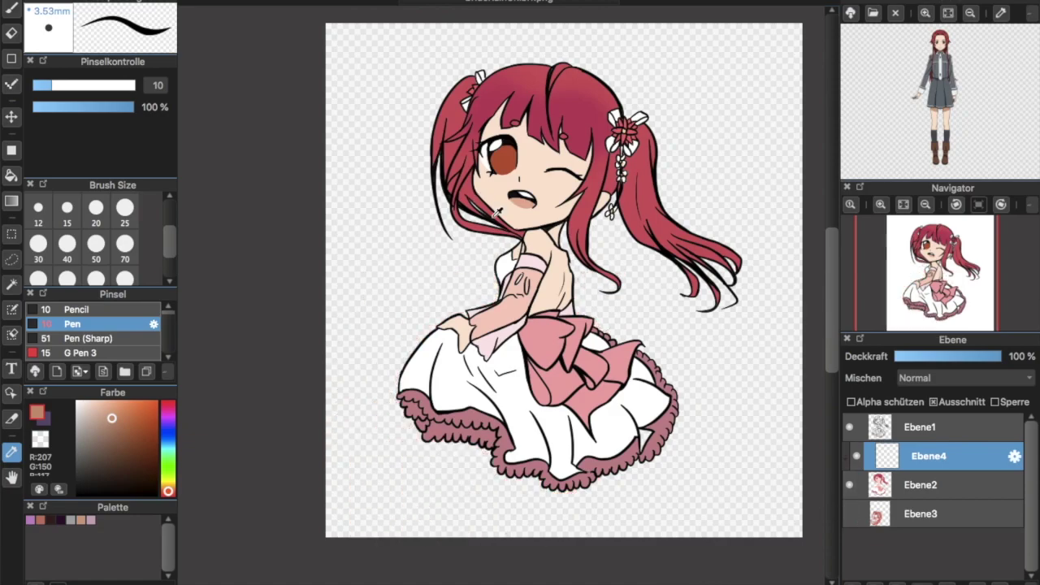
# Shade the neck below the chin with the darker skin colour on Ebene4, using the size 10 Pen brush.
pyautogui.click(13, 8)
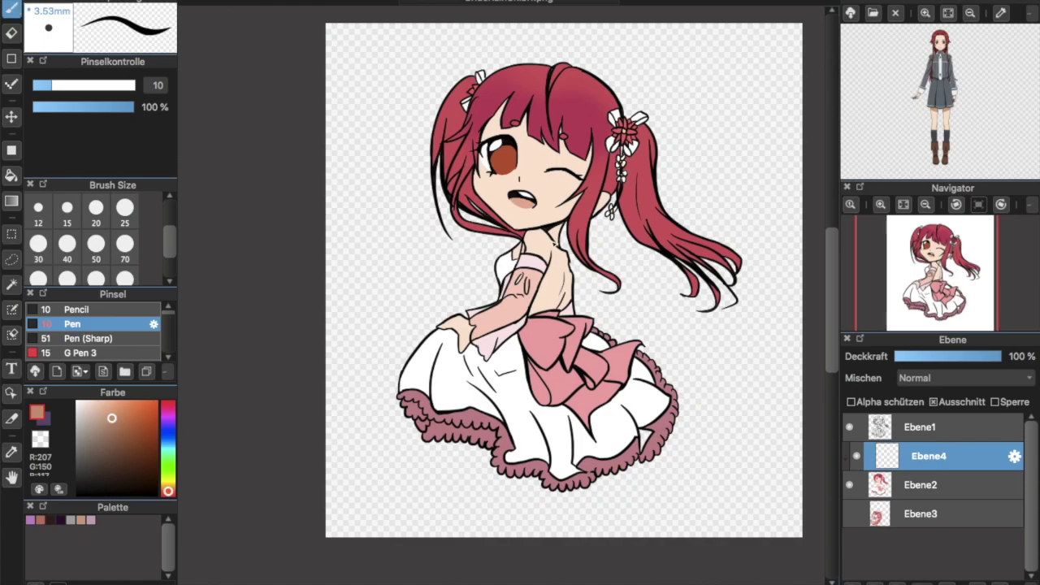
pyautogui.scroll(10, 556, 242)
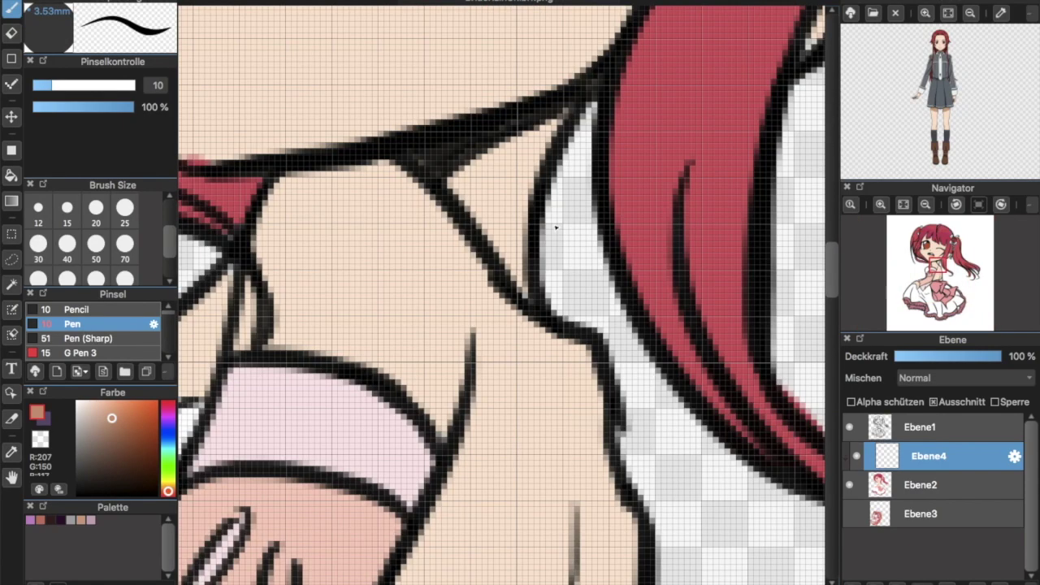
pyautogui.scroll(-5, 557, 228)
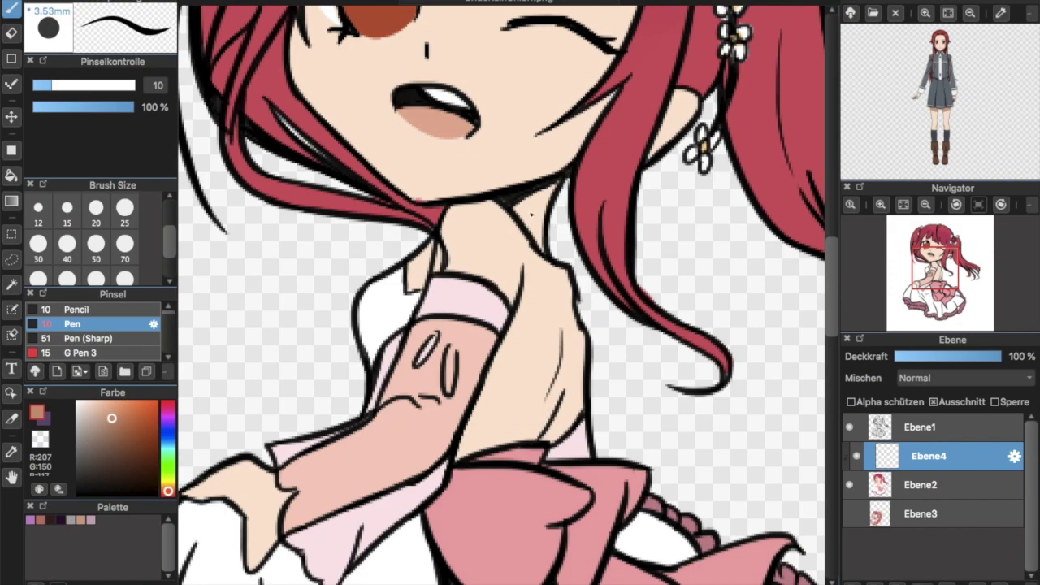
pyautogui.moveTo(540, 206); pyautogui.dragTo(541, 244)
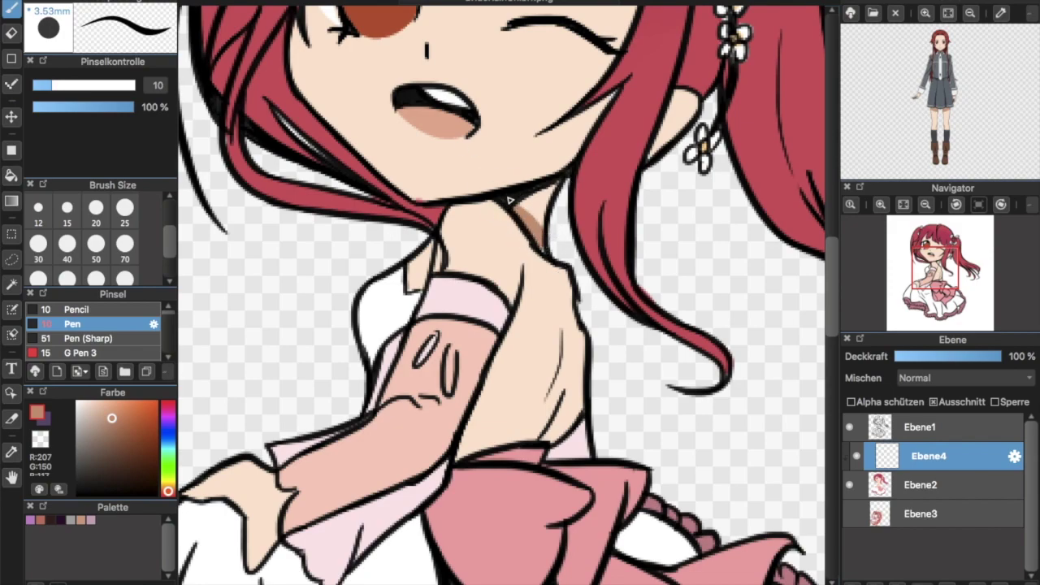
pyautogui.moveTo(525, 196)
pyautogui.mouseDown()
pyautogui.moveTo(541, 241)
pyautogui.moveTo(552, 183)
pyautogui.moveTo(532, 206)
pyautogui.mouseUp()
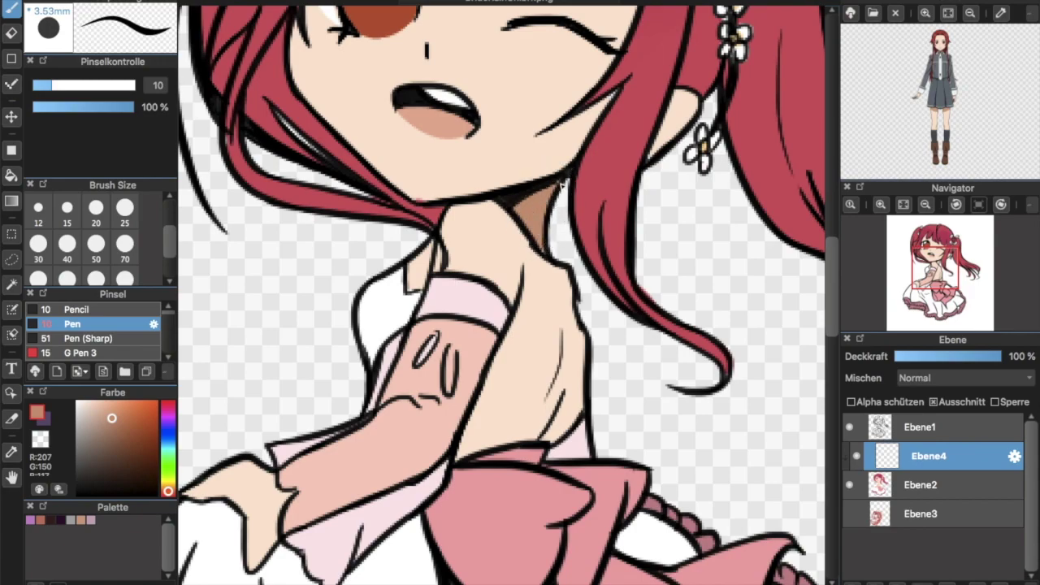
# Shade the back with the darker skin colour along its outer edge, the shoulder blade and above the bow, redoing a stray stroke.
pyautogui.moveTo(568, 318); pyautogui.dragTo(546, 421)
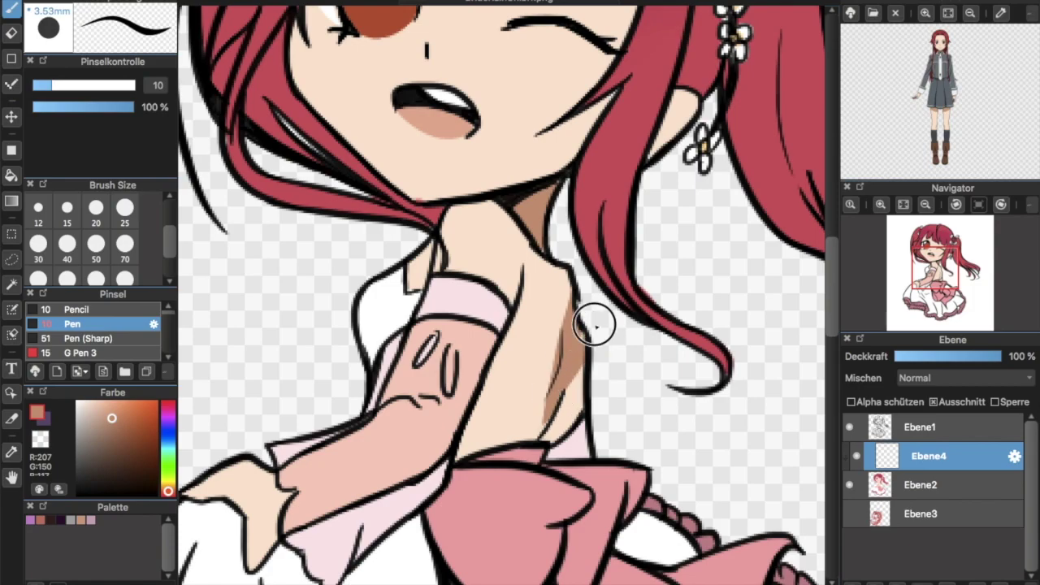
pyautogui.moveTo(561, 396)
pyautogui.mouseDown()
pyautogui.moveTo(543, 440)
pyautogui.moveTo(598, 409)
pyautogui.moveTo(558, 429)
pyautogui.mouseUp()
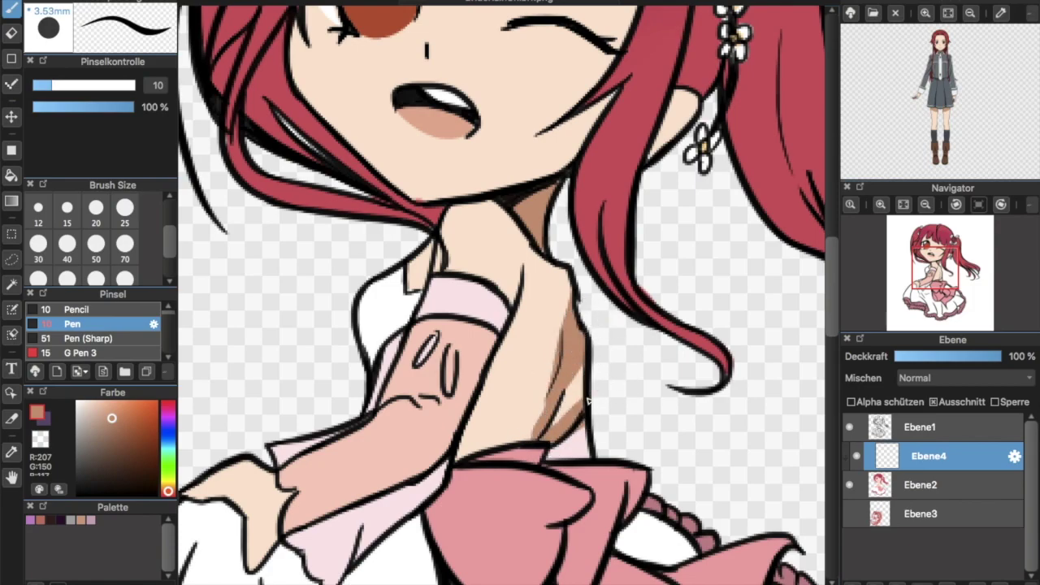
pyautogui.hotkey('ctrl', 'z')
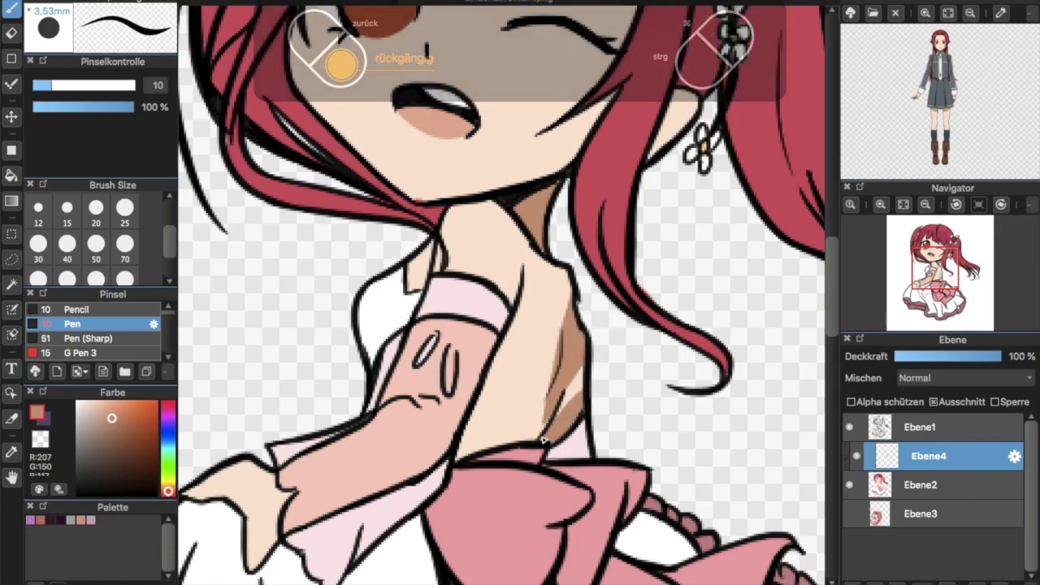
pyautogui.moveTo(532, 262); pyautogui.dragTo(465, 447)
pyautogui.moveTo(467, 447); pyautogui.dragTo(539, 406)
pyautogui.moveTo(487, 205)
pyautogui.mouseDown()
pyautogui.moveTo(524, 266)
pyautogui.moveTo(481, 403)
pyautogui.mouseUp()
# Erase excess shading at the shoulder and shade the chest beside the hair strand and the inner ear.
pyautogui.press('e')
pyautogui.moveTo(542, 257); pyautogui.dragTo(532, 275)
pyautogui.press('b')
pyautogui.moveTo(435, 245); pyautogui.dragTo(417, 271)
pyautogui.moveTo(694, 95); pyautogui.dragTo(656, 152)
# Select the hand's skin area from Ebene2 and shade the hand on Ebene4.
pyautogui.click(920, 485)
pyautogui.rightClick(510, 114)
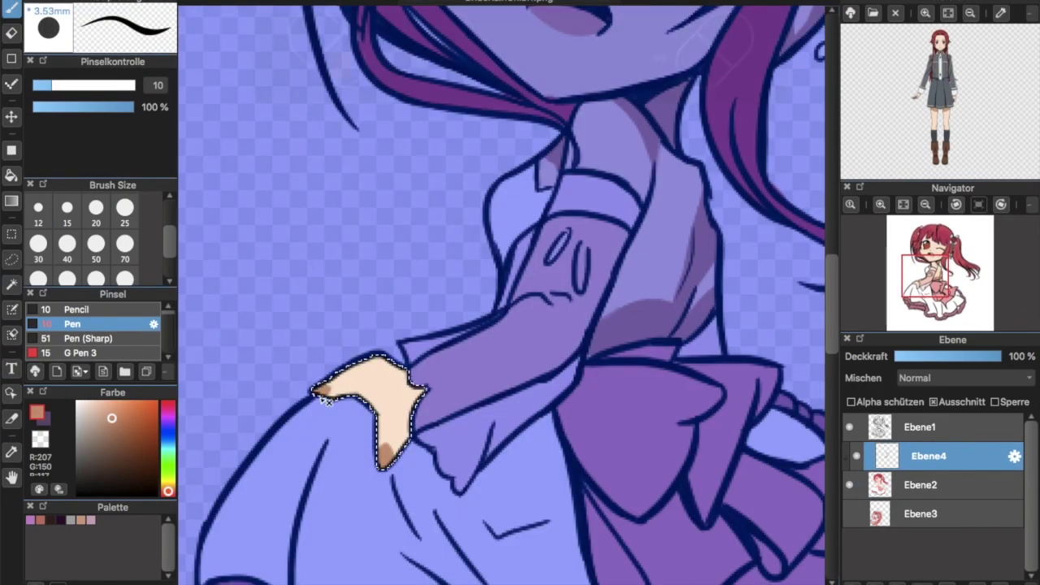
pyautogui.moveTo(362, 390)
pyautogui.mouseDown()
pyautogui.moveTo(382, 455)
pyautogui.moveTo(398, 390)
pyautogui.mouseUp()
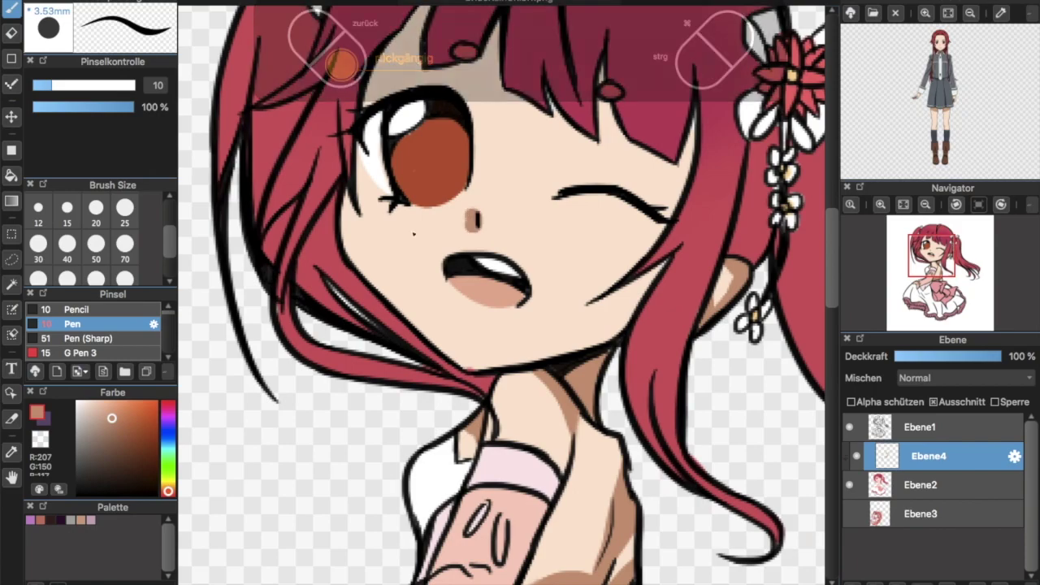
# Redo the face shading with the size 7 Pen brush, adding shadows on the forehead below the fringe.
pyautogui.hotkey('ctrl', 'z')
pyautogui.hotkey('ctrl', 'z')
pyautogui.hotkey('ctrl', 'z')
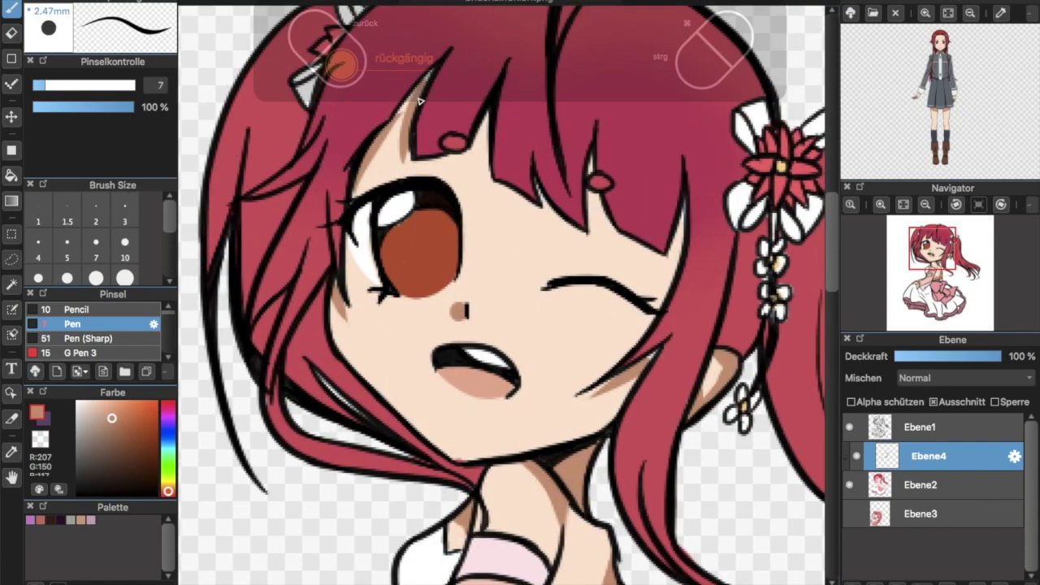
pyautogui.hotkey('ctrl', 'z')
pyautogui.moveTo(487, 116); pyautogui.dragTo(483, 156)
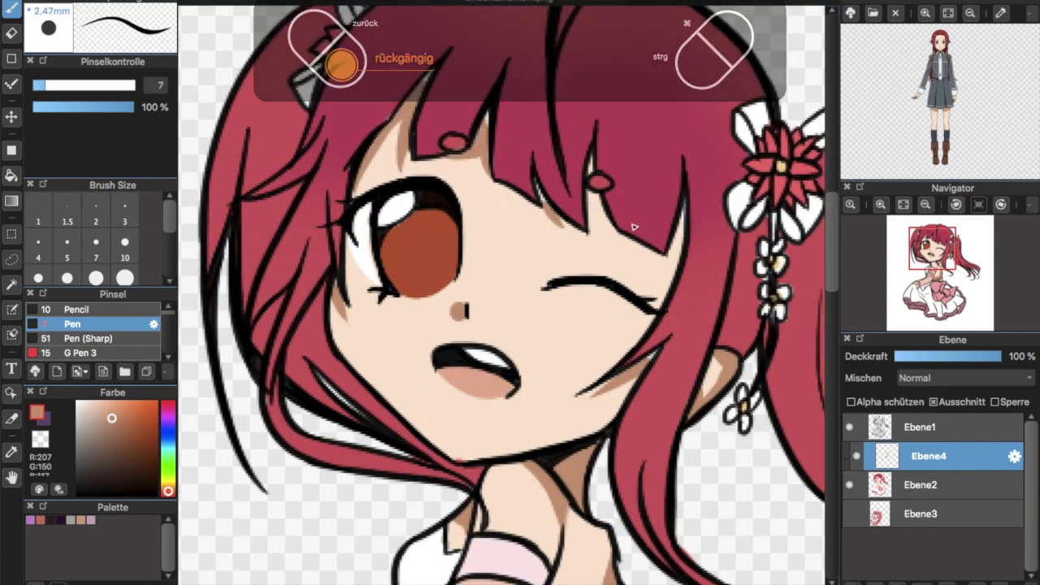
pyautogui.moveTo(594, 189); pyautogui.dragTo(616, 234)
pyautogui.moveTo(630, 231); pyautogui.dragTo(671, 276)
# Undo the last changes on the face and set the Pen brush size to 10.
pyautogui.click(921, 485)
pyautogui.rightClick(455, 174)
pyautogui.hotkey('ctrl', 'z')
pyautogui.click(124, 244)
pyautogui.hotkey('ctrl', 'z')
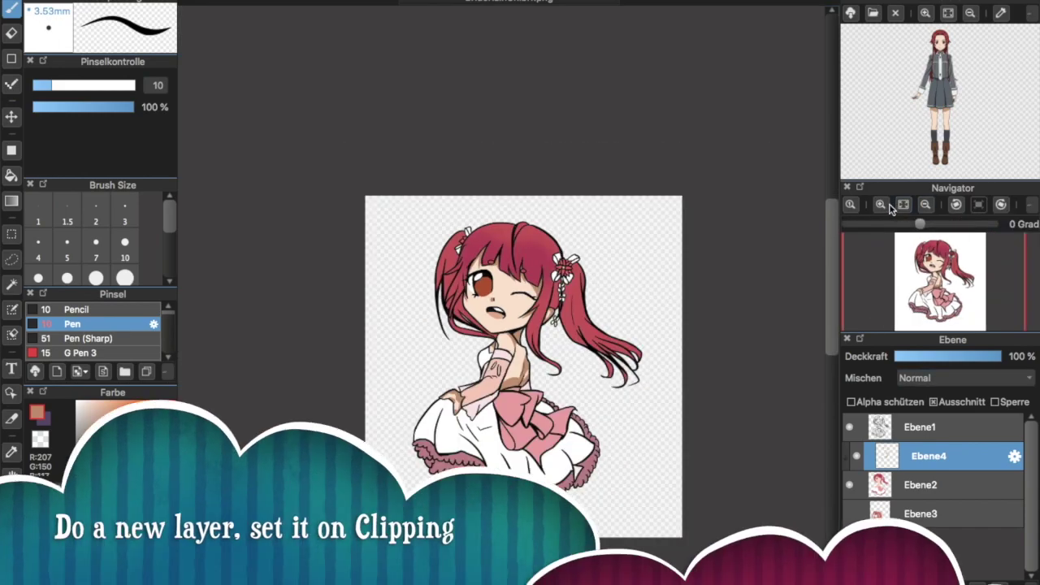
# Add the layer Ebene5 above Ebene4, clip it with Ausschnitt and set its blending mode to Multiplikation.
pyautogui.click(884, 205)
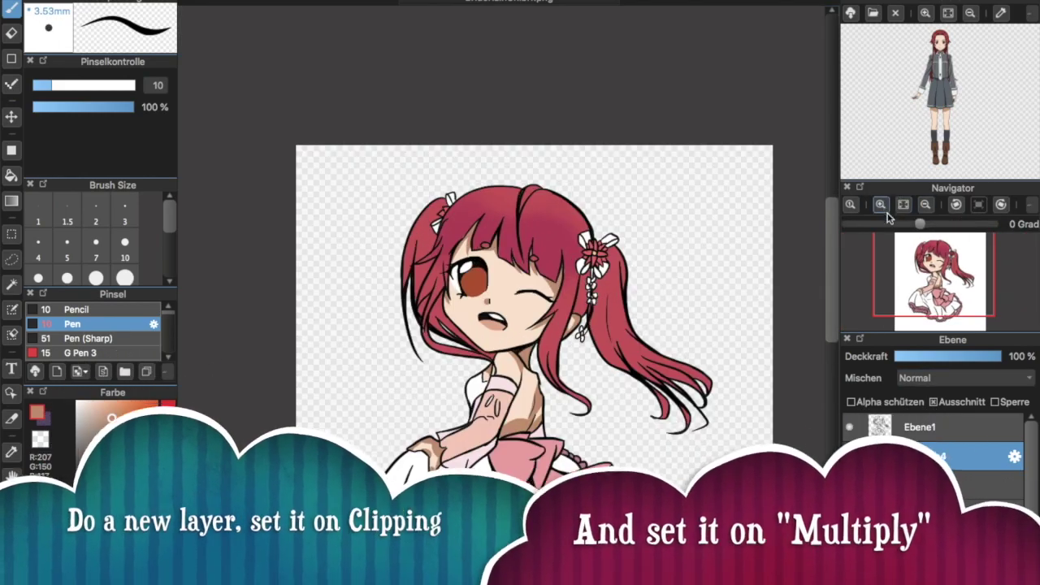
pyautogui.moveTo(833, 272); pyautogui.dragTo(840, 309)
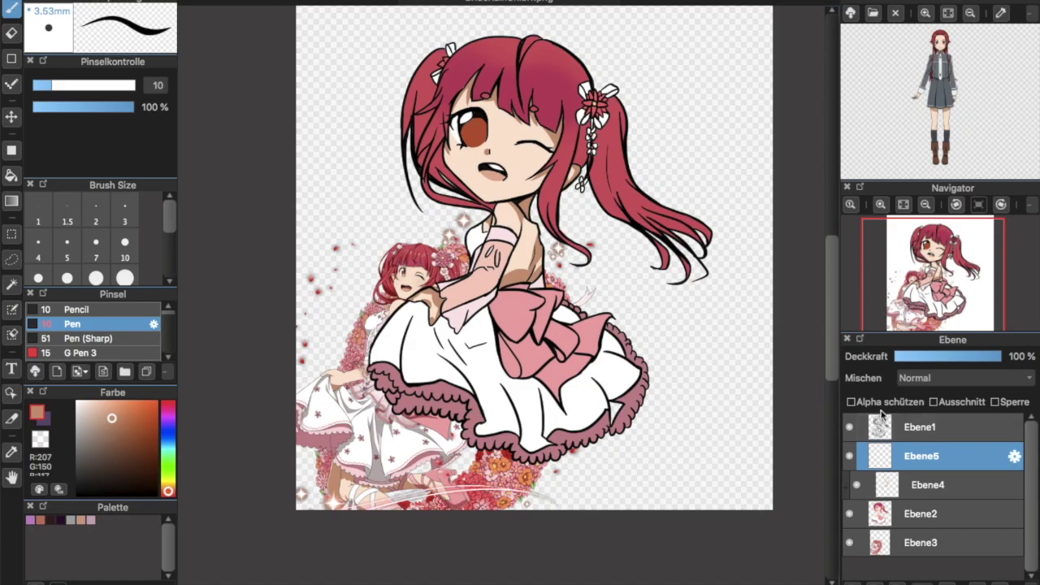
pyautogui.click(933, 401)
pyautogui.click(934, 377)
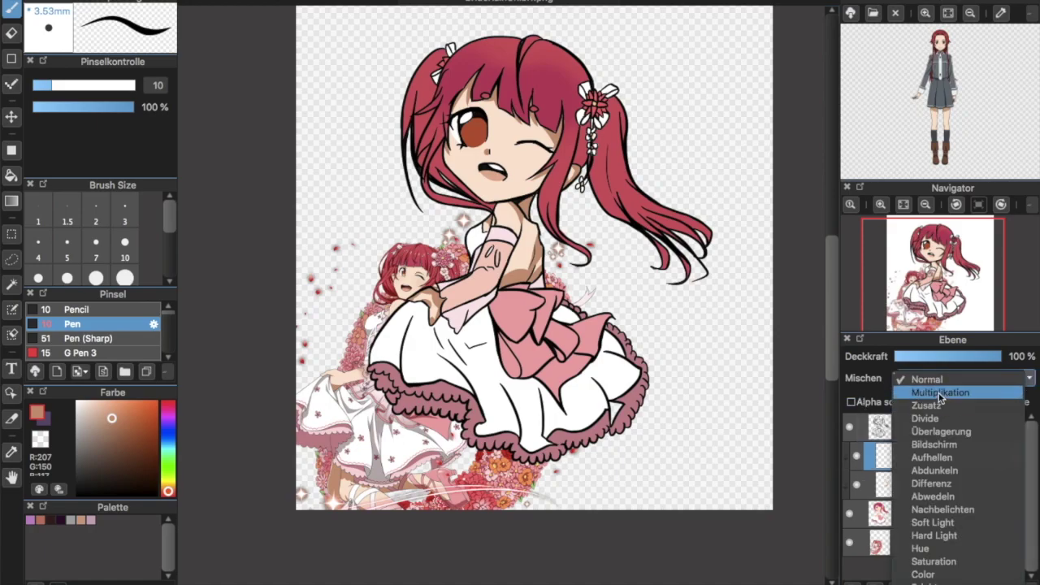
pyautogui.click(941, 394)
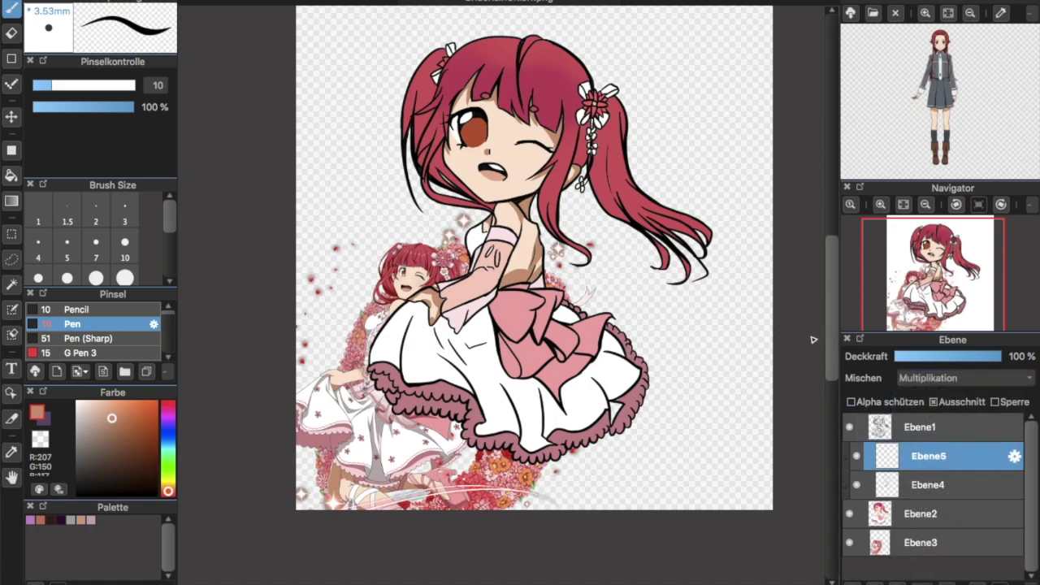
# Sample the grey shadow colour (R 189, G 176) from the reference picture's dress and hide layer Ebene3.
pyautogui.click(13, 454)
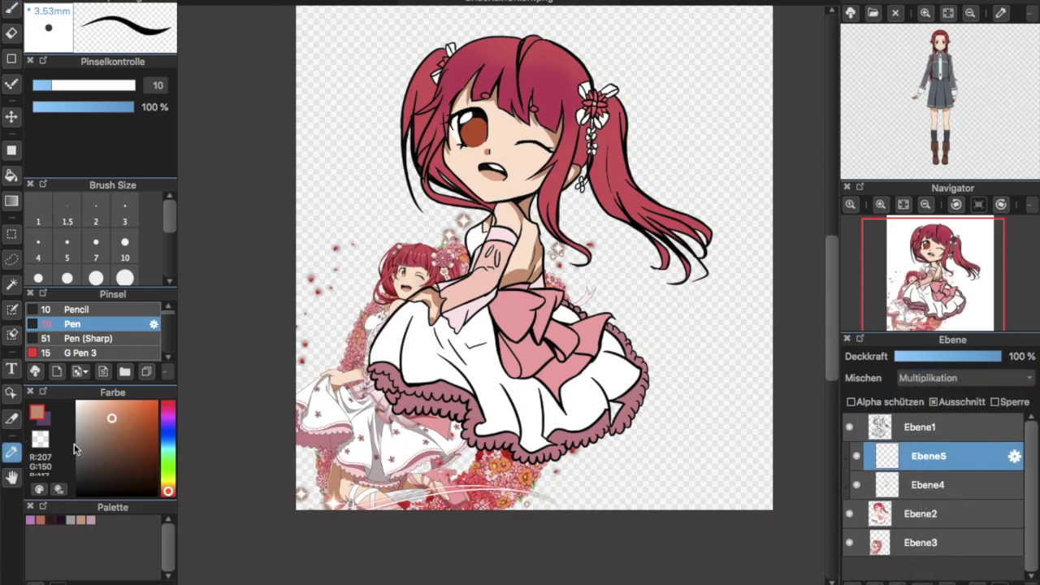
pyautogui.click(397, 468)
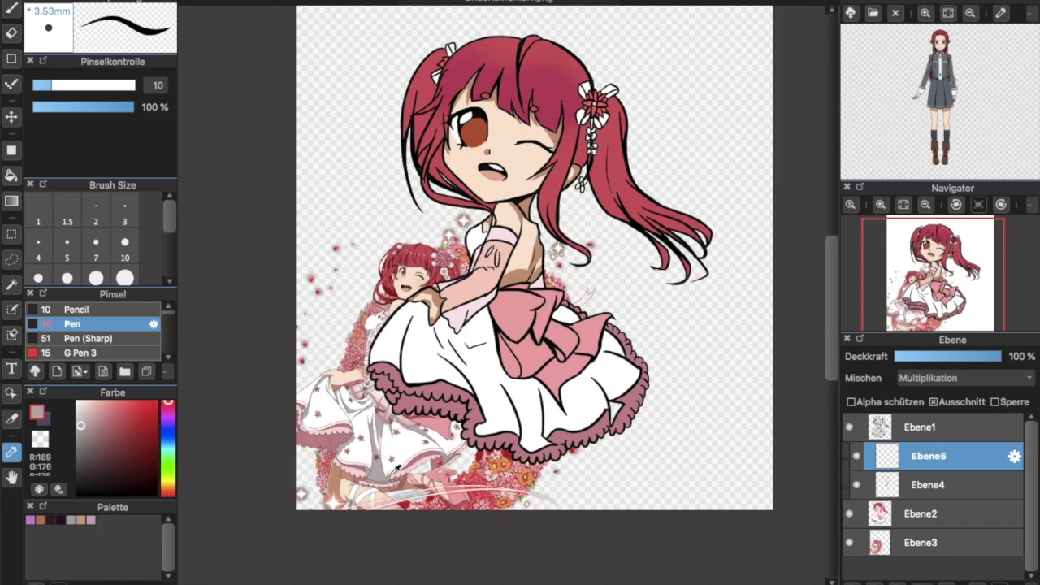
pyautogui.click(849, 542)
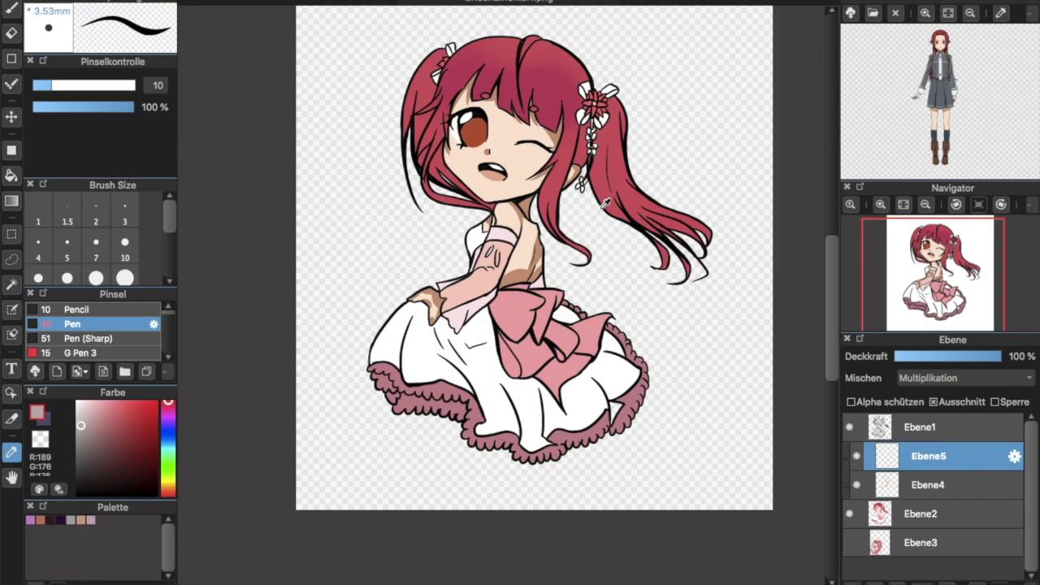
# Start shading the long ponytail on Ebene5 with the size 10 Pen, covering its inner strand and lower tips.
pyautogui.scroll(2, 605, 204)
pyautogui.hscroll(2, 605, 203)
pyautogui.scroll(5, 608, 183)
pyautogui.scroll(-5, 608, 183)
pyautogui.hscroll(3, 610, 178)
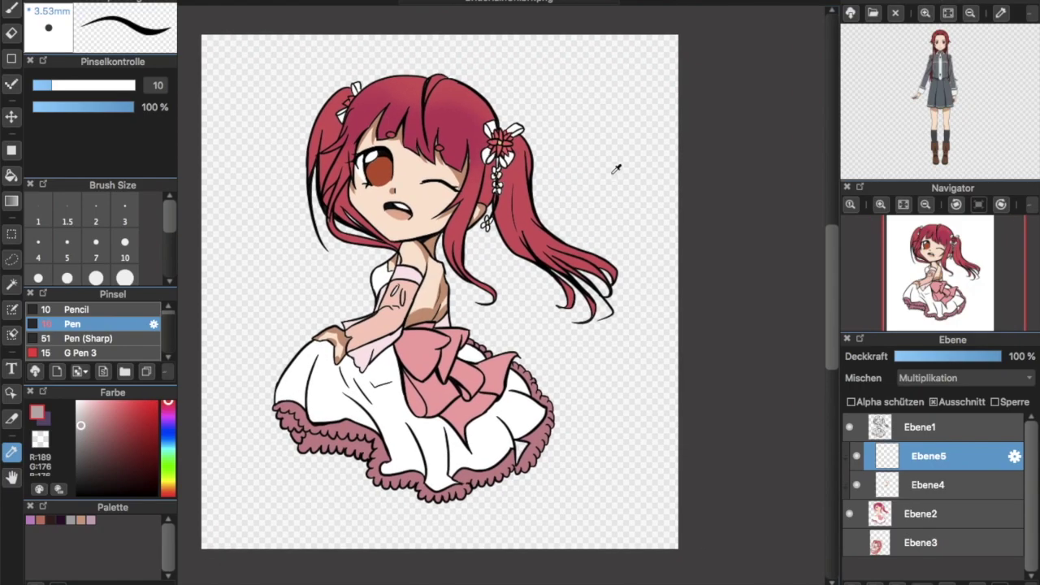
pyautogui.scroll(2, 615, 168)
pyautogui.click(11, 8)
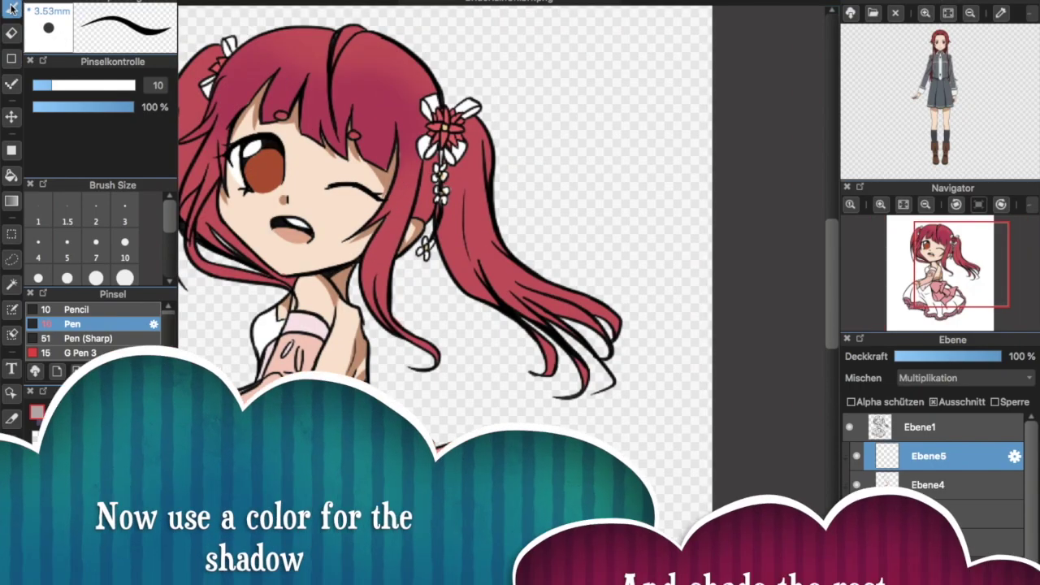
pyautogui.moveTo(463, 201); pyautogui.dragTo(468, 251)
pyautogui.press('super+z')
pyautogui.moveTo(463, 203)
pyautogui.mouseDown()
pyautogui.moveTo(464, 234)
pyautogui.moveTo(493, 290)
pyautogui.moveTo(464, 194)
pyautogui.moveTo(487, 279)
pyautogui.mouseUp()
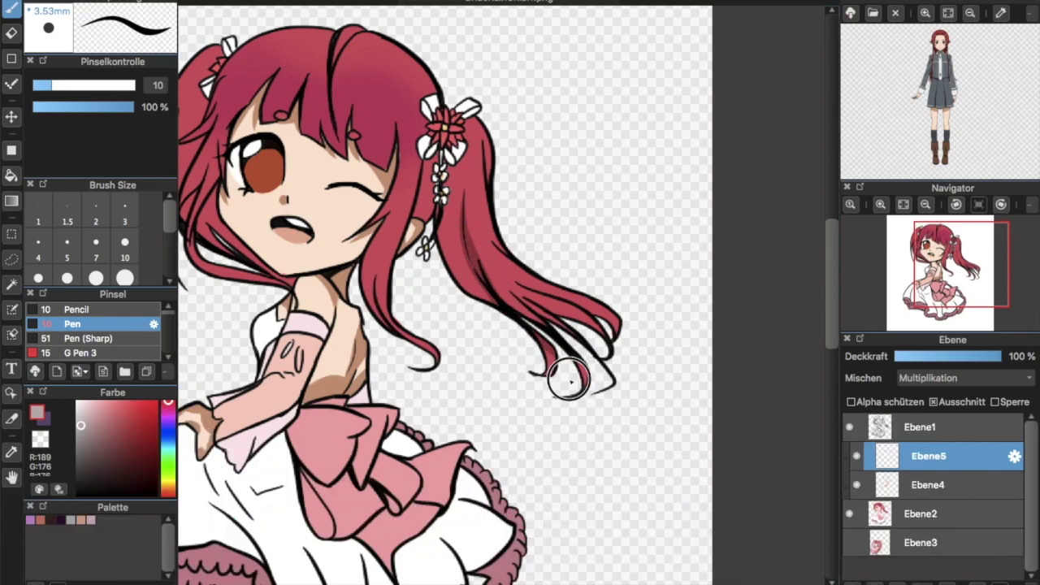
pyautogui.moveTo(485, 268); pyautogui.dragTo(586, 334)
pyautogui.press('super+z')
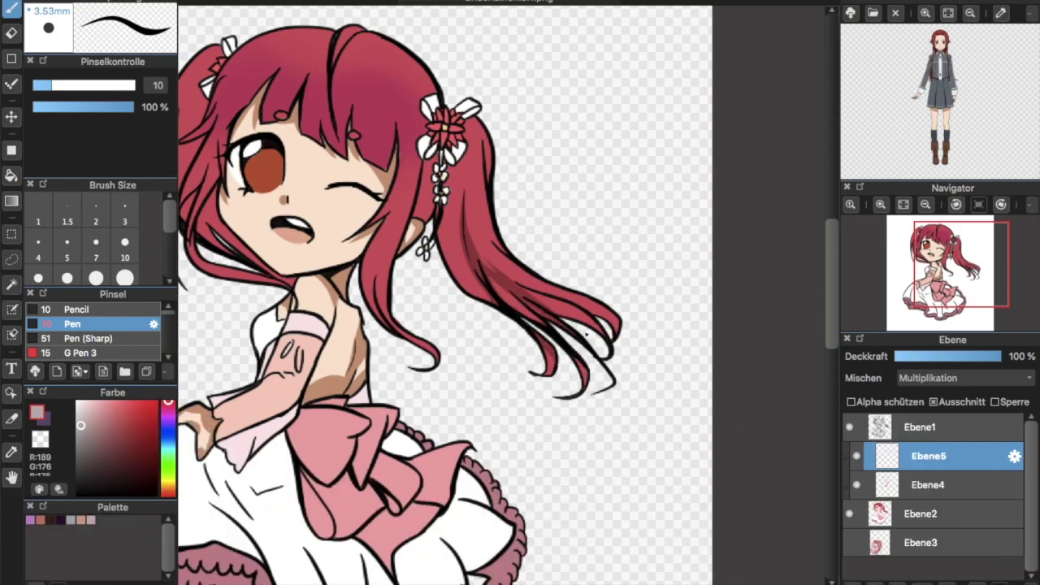
# Add long flowing shadows along the middle and upper strands of the long ponytail, redoing a stroke.
pyautogui.moveTo(474, 252); pyautogui.dragTo(544, 299)
pyautogui.moveTo(464, 227); pyautogui.dragTo(560, 300)
pyautogui.moveTo(471, 241); pyautogui.dragTo(520, 281)
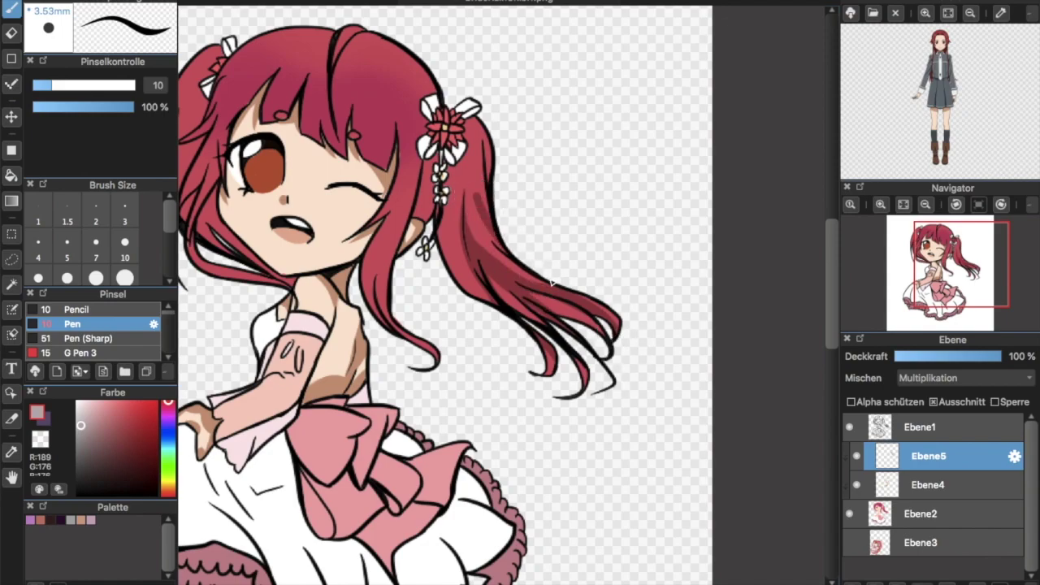
pyautogui.hotkey('ctrl', 'z')
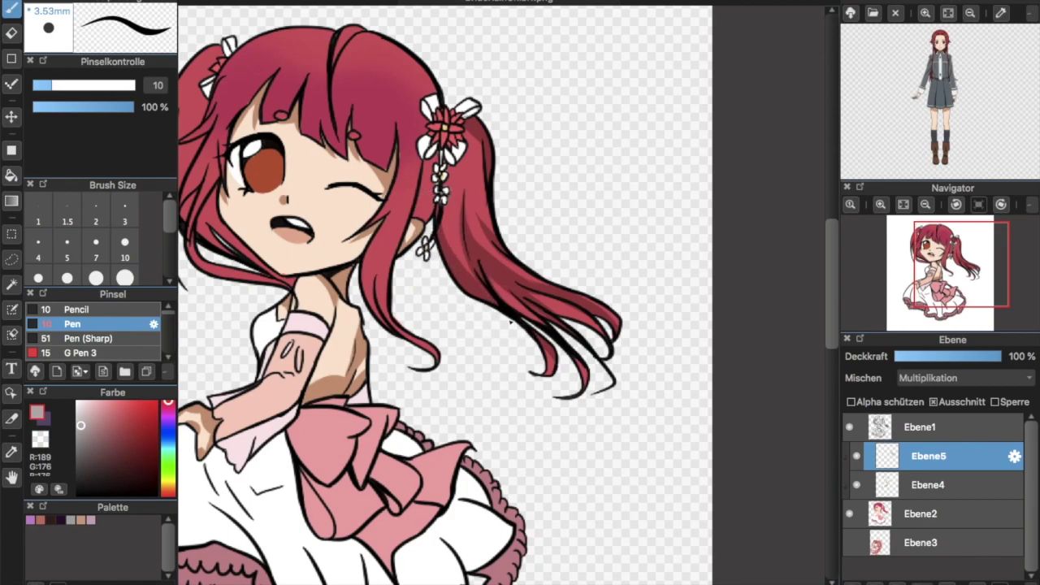
# Shade the side locks framing the face, the hair behind the ear and the white flower ornament with its pendants.
pyautogui.moveTo(382, 221); pyautogui.dragTo(372, 280)
pyautogui.moveTo(420, 188); pyautogui.dragTo(419, 212)
pyautogui.moveTo(423, 101); pyautogui.dragTo(432, 120)
pyautogui.moveTo(429, 144); pyautogui.dragTo(434, 165)
pyautogui.moveTo(441, 112); pyautogui.dragTo(456, 139)
pyautogui.moveTo(421, 246); pyautogui.dragTo(425, 257)
pyautogui.moveTo(388, 215); pyautogui.dragTo(377, 281)
pyautogui.moveTo(257, 251); pyautogui.dragTo(369, 262)
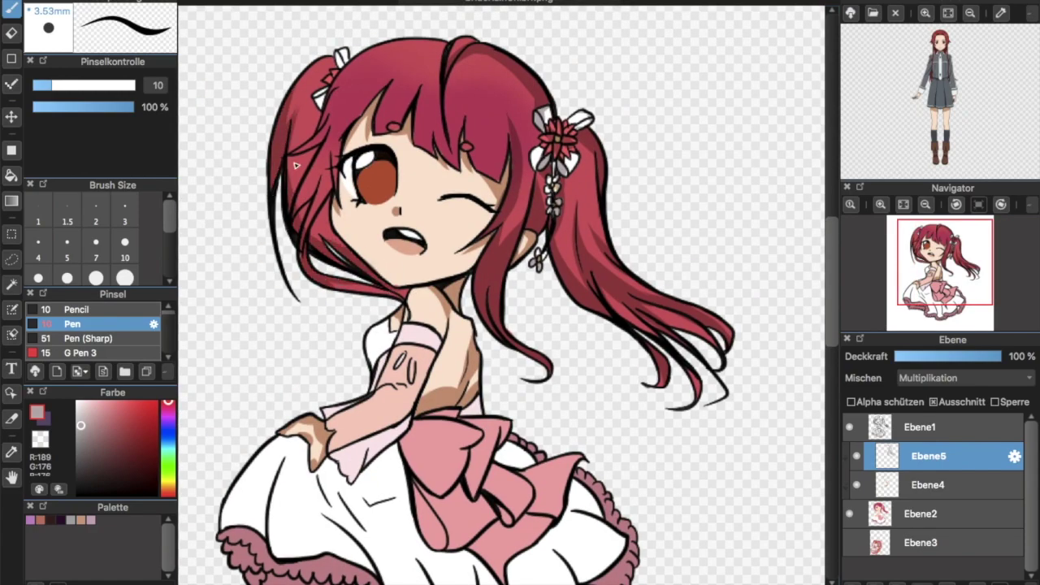
# Shade the central folds of the white skirt and the lower front ruffle in grey.
pyautogui.scroll(-3, 428, 472)
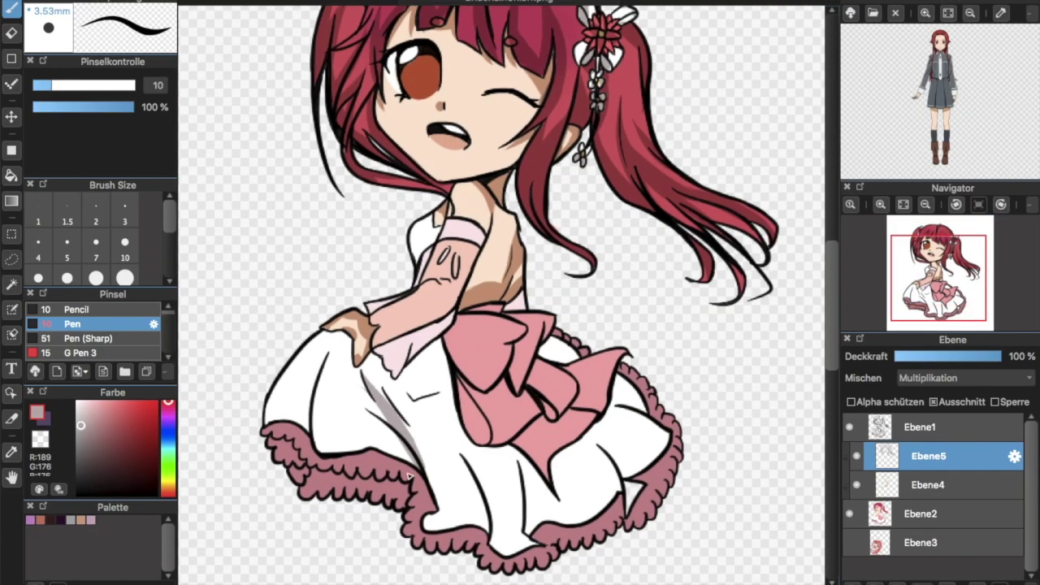
pyautogui.moveTo(367, 378); pyautogui.dragTo(434, 505)
pyautogui.moveTo(300, 484); pyautogui.dragTo(431, 520)
pyautogui.moveTo(505, 463); pyautogui.dragTo(497, 553)
# Shade the pink sleeve along the arm and the folds on the left side of the skirt.
pyautogui.moveTo(448, 317); pyautogui.dragTo(403, 374)
pyautogui.hotkey('ctrl', 'z')
pyautogui.moveTo(439, 216)
pyautogui.mouseDown()
pyautogui.moveTo(419, 258)
pyautogui.moveTo(372, 307)
pyautogui.mouseUp()
pyautogui.hotkey('ctrl', 'z')
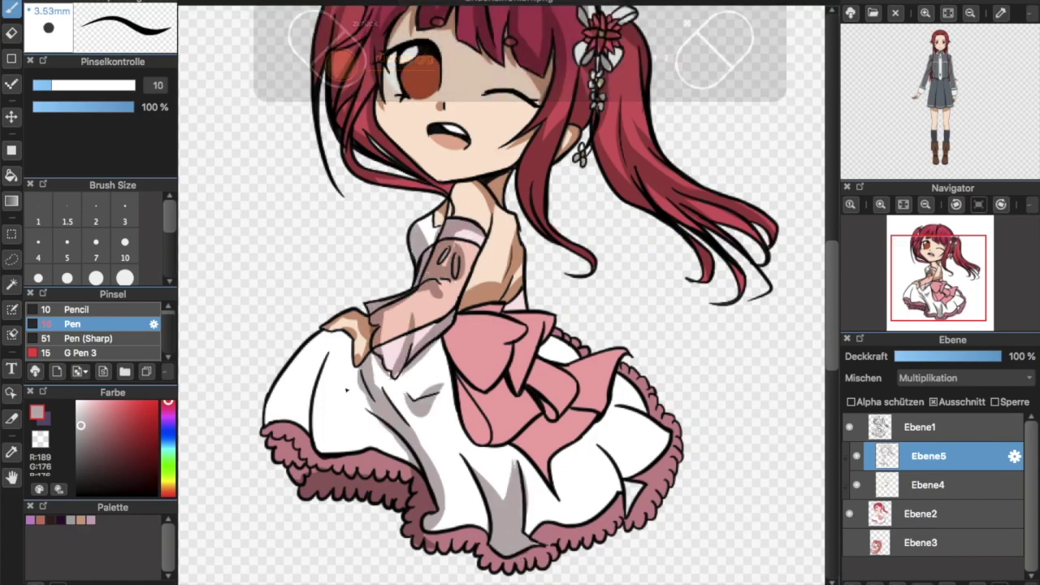
pyautogui.moveTo(328, 361); pyautogui.dragTo(344, 452)
pyautogui.moveTo(330, 333); pyautogui.dragTo(270, 418)
# Shade the pink bow's loops and ribbon tails, plus the skirt fold and ruffle on the right.
pyautogui.moveTo(445, 349); pyautogui.dragTo(459, 412)
pyautogui.moveTo(460, 322)
pyautogui.mouseDown()
pyautogui.moveTo(520, 345)
pyautogui.moveTo(479, 387)
pyautogui.mouseUp()
pyautogui.hotkey('ctrl', 'z')
pyautogui.moveTo(520, 317)
pyautogui.mouseDown()
pyautogui.moveTo(514, 390)
pyautogui.moveTo(565, 415)
pyautogui.moveTo(528, 446)
pyautogui.mouseUp()
pyautogui.moveTo(624, 354); pyautogui.dragTo(574, 408)
pyautogui.moveTo(601, 447); pyautogui.dragTo(642, 479)
pyautogui.moveTo(650, 489); pyautogui.dragTo(629, 526)
# Set the blending mode of Ebene5 to Normal to compare the shading with Multiplikation.
pyautogui.click(11, 176)
pyautogui.click(921, 514)
pyautogui.click(935, 490)
pyautogui.click(928, 456)
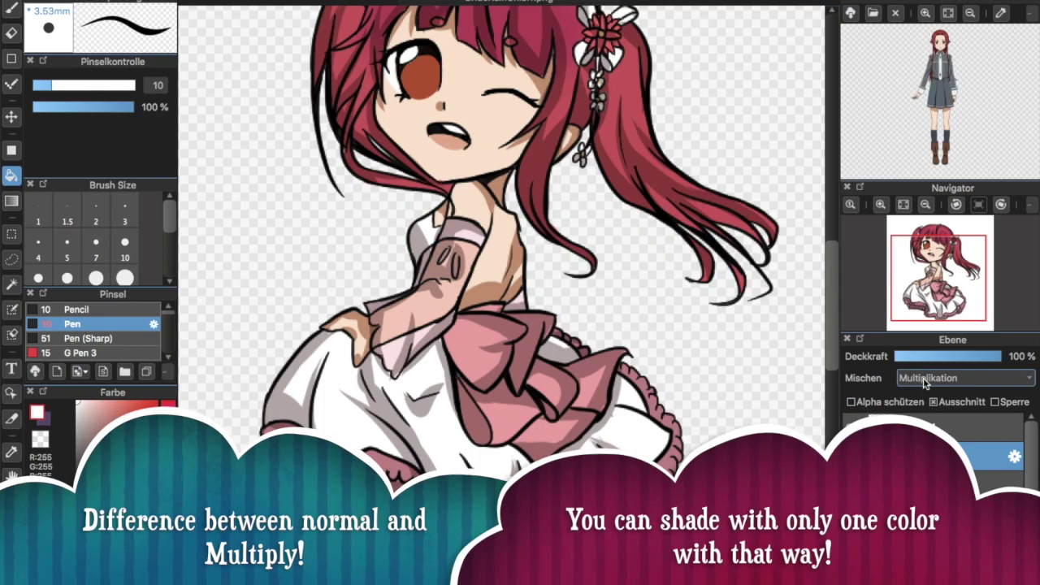
pyautogui.click(925, 378)
pyautogui.click(923, 365)
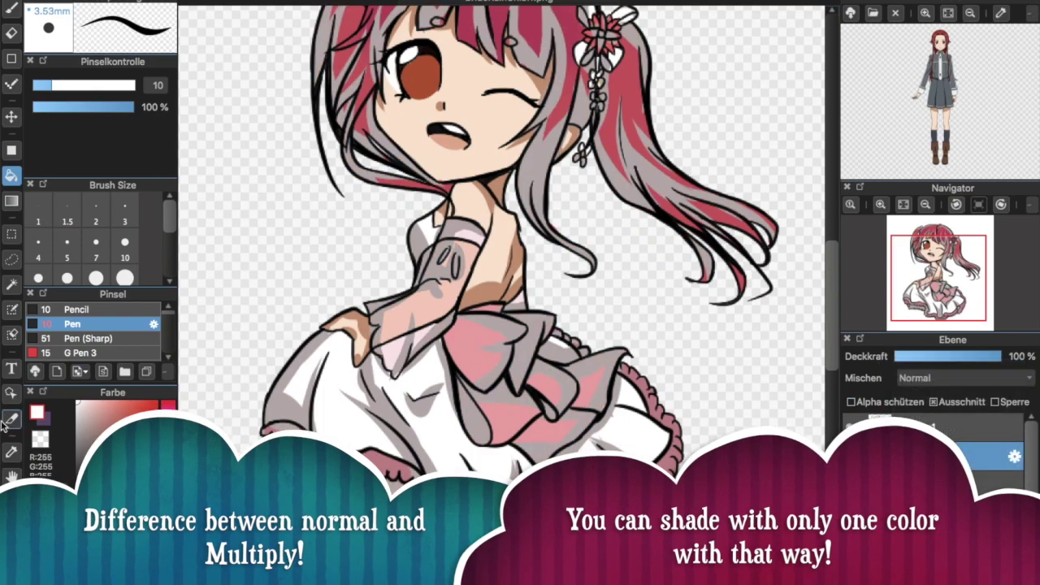
# Sample the grey shadow colour (R 189, G 176) from the skirt and set Ebene5 to Multiplikation again.
pyautogui.click(395, 403)
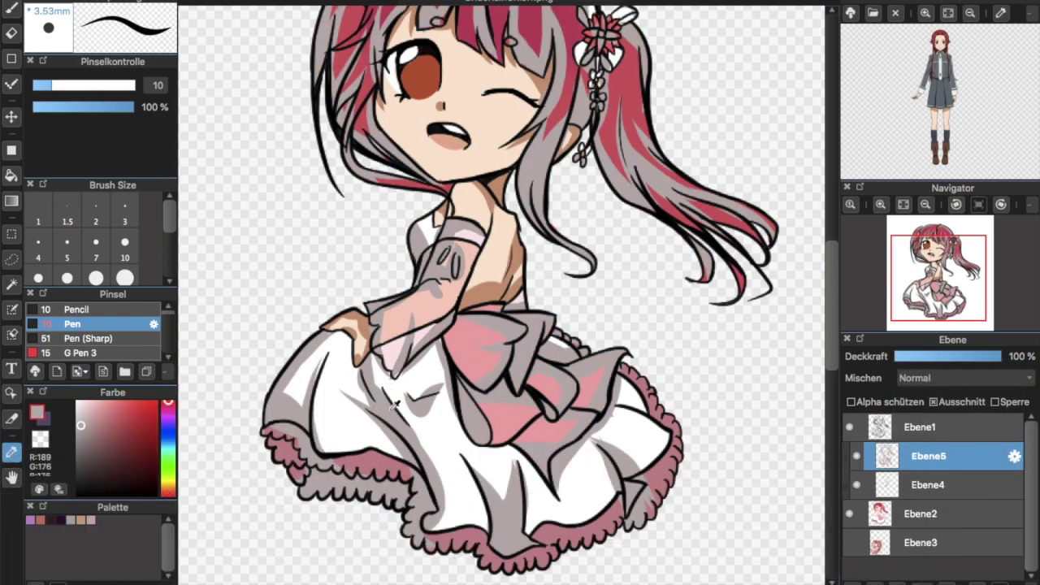
pyautogui.click(925, 378)
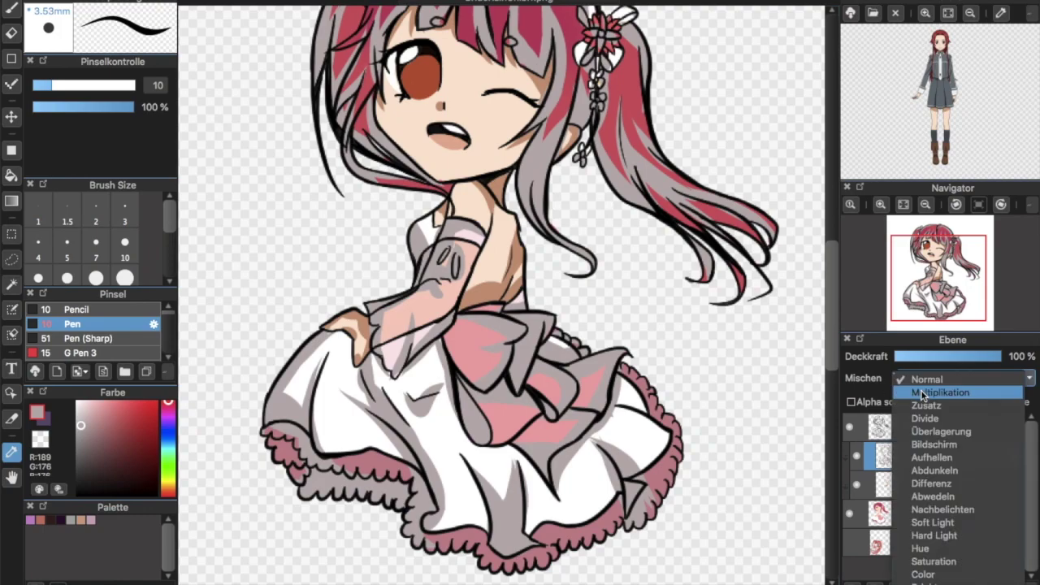
pyautogui.click(925, 393)
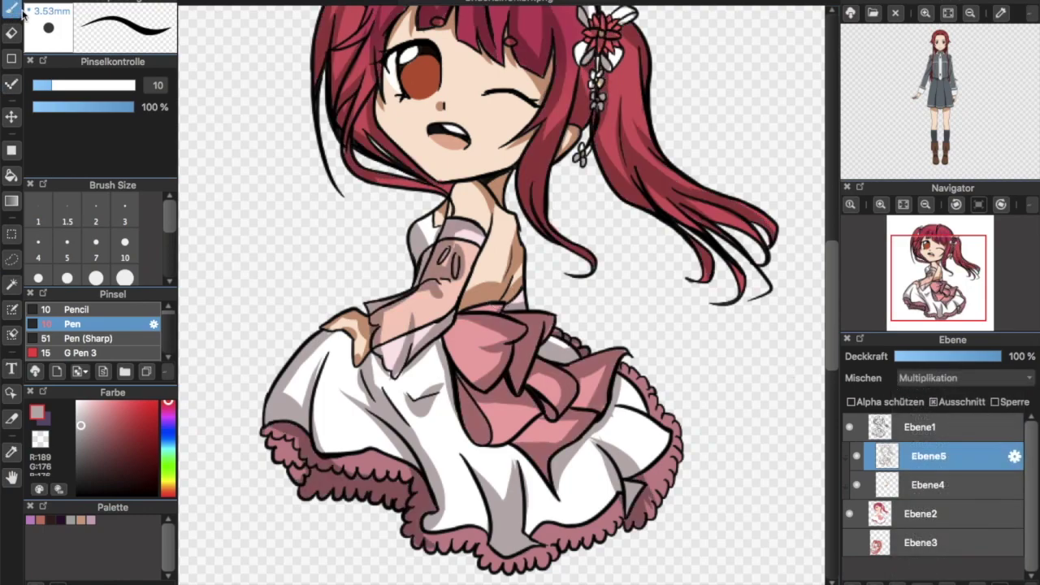
# Shade the ruffle and the adjoining skirt hem on the right side of the dress.
pyautogui.moveTo(640, 479)
pyautogui.mouseDown()
pyautogui.moveTo(675, 445)
pyautogui.moveTo(598, 413)
pyautogui.moveTo(661, 426)
pyautogui.mouseUp()
pyautogui.moveTo(629, 357); pyautogui.dragTo(653, 396)
pyautogui.click(926, 205)
pyautogui.click(925, 205)
pyautogui.click(883, 206)
pyautogui.click(883, 206)
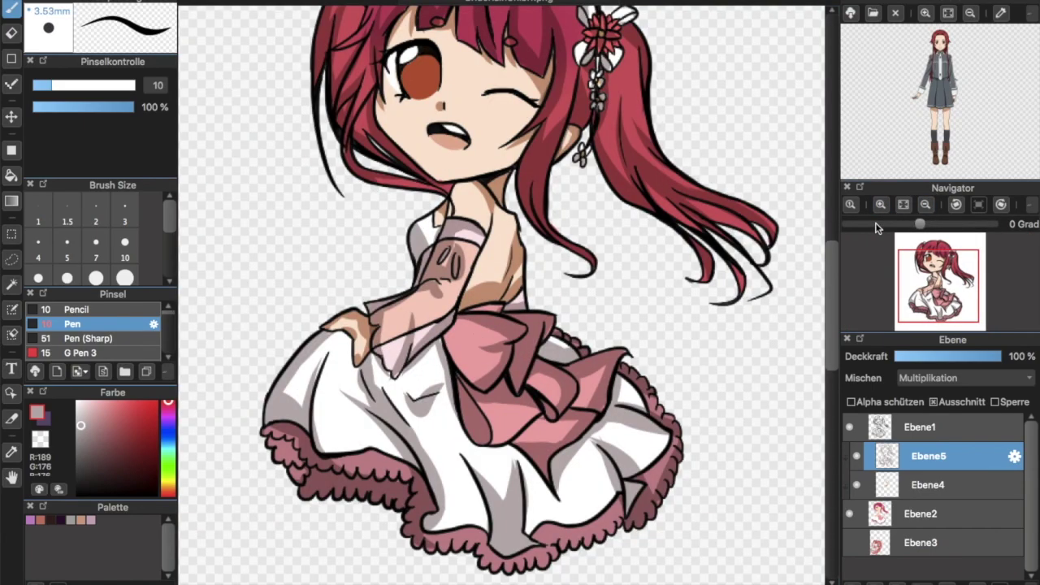
# Adjust the shading on Ebene5 with the Farbton filter: hue -15, saturation 200%, brightness 90%.
pyautogui.scroll(2, 715, 262)
pyautogui.click(300, 0)
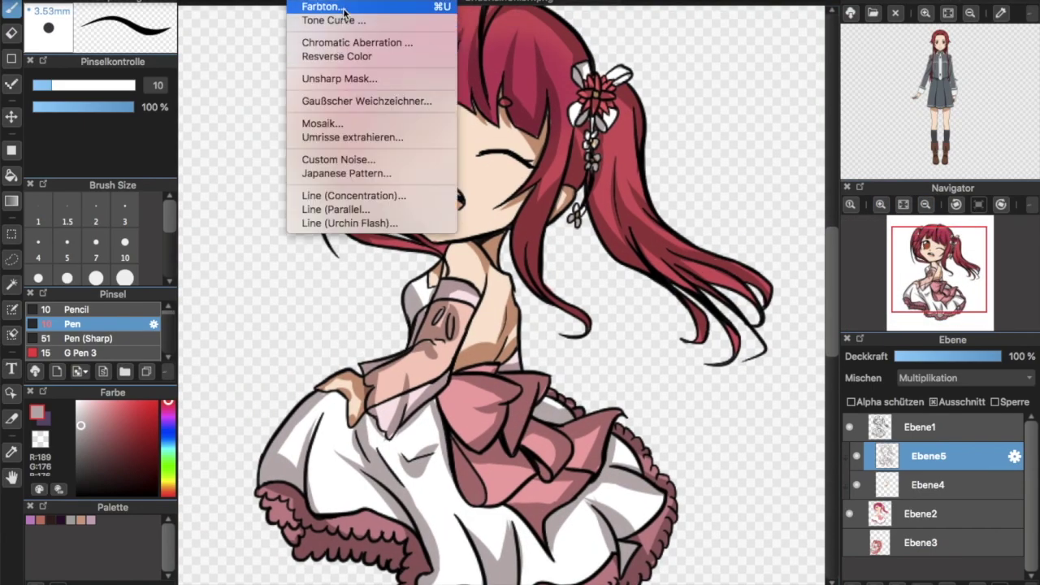
pyautogui.click(325, 6)
pyautogui.moveTo(525, 312)
pyautogui.mouseDown()
pyautogui.moveTo(517, 316)
pyautogui.moveTo(658, 289)
pyautogui.moveTo(464, 288)
pyautogui.moveTo(791, 301)
pyautogui.mouseUp()
pyautogui.moveTo(522, 261)
pyautogui.mouseDown()
pyautogui.moveTo(543, 268)
pyautogui.moveTo(501, 264)
pyautogui.mouseUp()
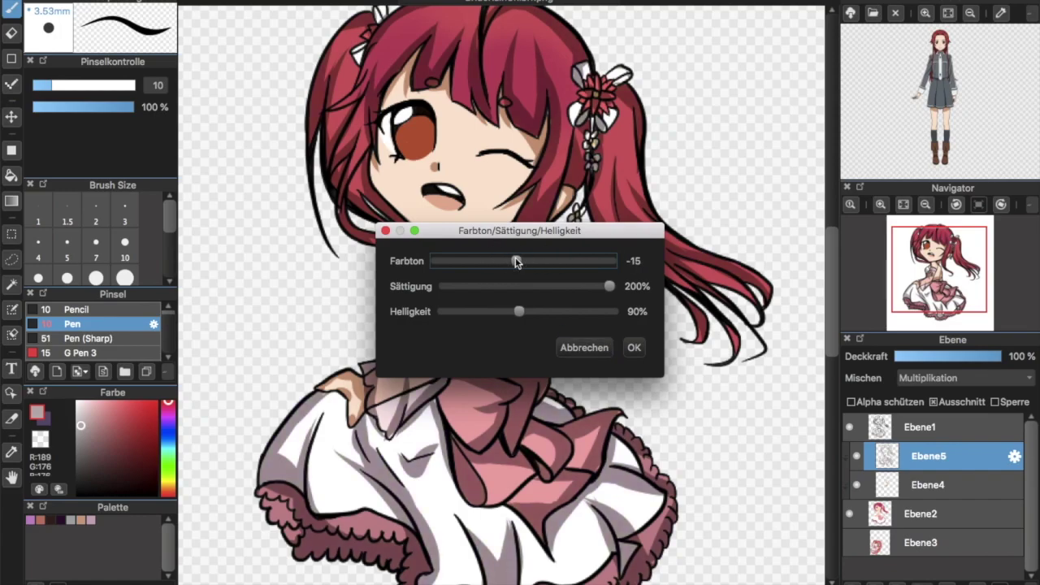
pyautogui.click(633, 347)
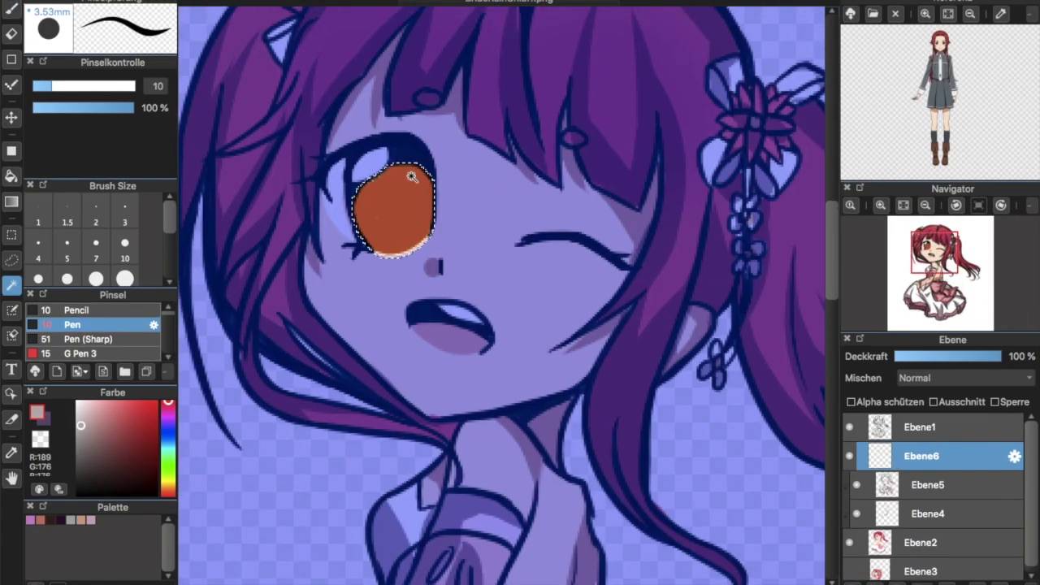
# Paint dark brown shading (R 66, G 30) and a pupil inside the selected iris on Ebene6 and soften it with the Blur brush.
pyautogui.press('b')
pyautogui.click(144, 453)
pyautogui.moveTo(359, 203); pyautogui.dragTo(431, 191)
pyautogui.click(140, 471)
pyautogui.moveTo(168, 312); pyautogui.dragTo(166, 325)
pyautogui.click(89, 332)
pyautogui.moveTo(406, 195); pyautogui.dragTo(362, 219)
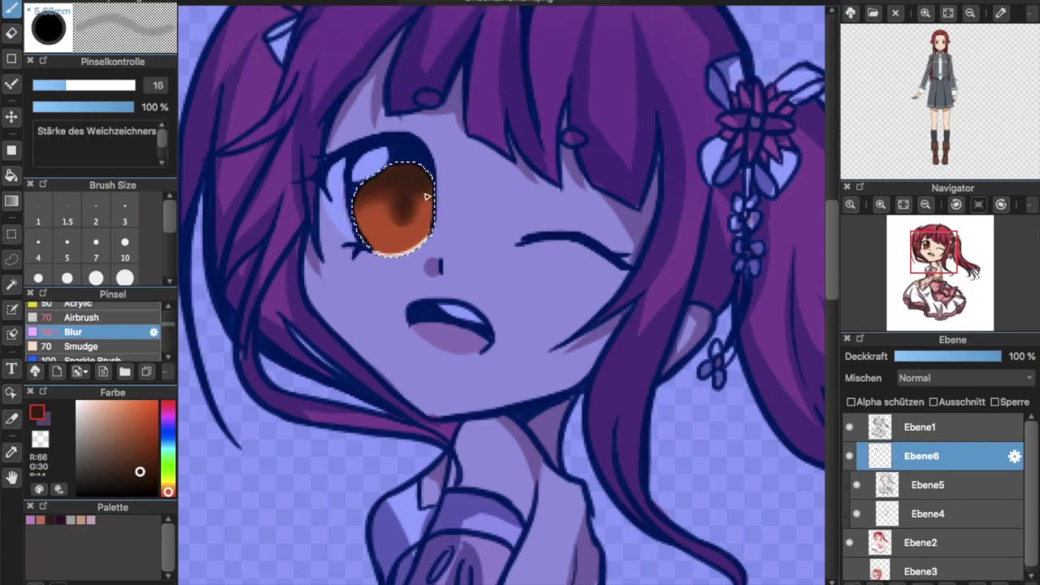
# Airbrush a light tone (R 255, G 219) onto the lower iris on Ebene7, change its blending mode and clear the selection.
pyautogui.click(81, 318)
pyautogui.click(92, 403)
pyautogui.click(964, 378)
pyautogui.click(940, 423)
pyautogui.click(964, 378)
pyautogui.click(935, 393)
pyautogui.press('super+d')
pyautogui.click(921, 570)
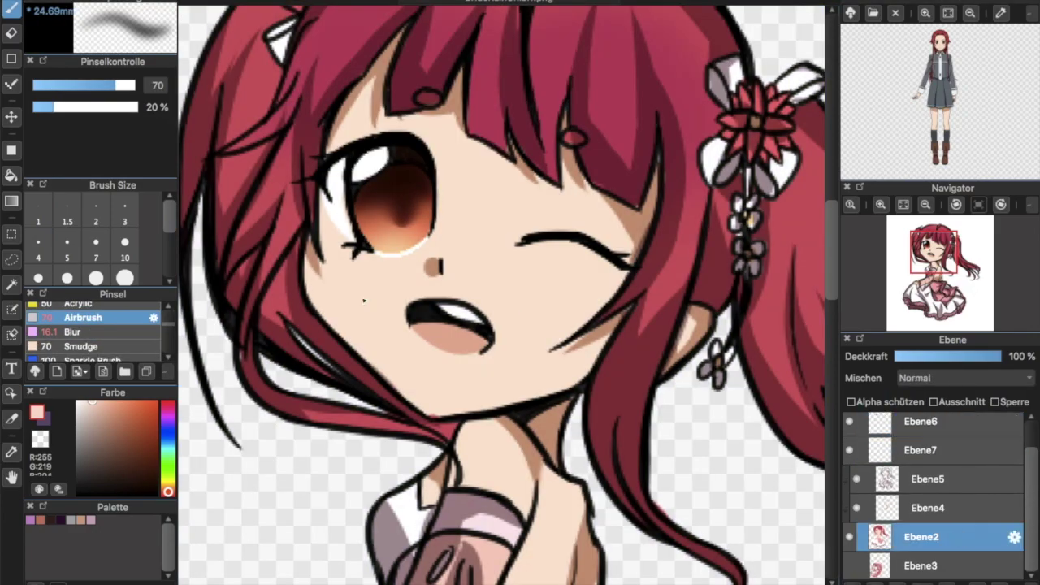
# Touch up the face details with the Pen and add small white highlights to the open eye.
pyautogui.keyDown('alt'); pyautogui.click(494, 335); pyautogui.keyUp('alt')
pyautogui.scroll(5, 139, 328)
pyautogui.click(136, 325)
pyautogui.press('e')
# Recolour the line art on the alpha-protected Ebene1 dark red (R 85, G 15) with the Pen at size 113.
pyautogui.click(921, 451)
pyautogui.click(920, 456)
pyautogui.click(921, 485)
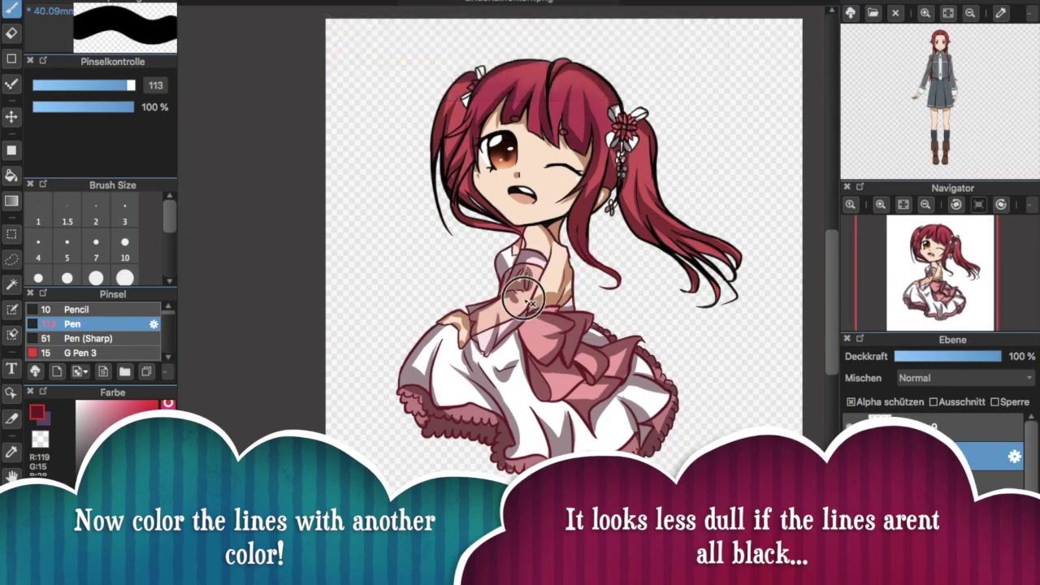
pyautogui.moveTo(524, 297)
pyautogui.mouseDown()
pyautogui.moveTo(667, 169)
pyautogui.moveTo(748, 317)
pyautogui.mouseUp()
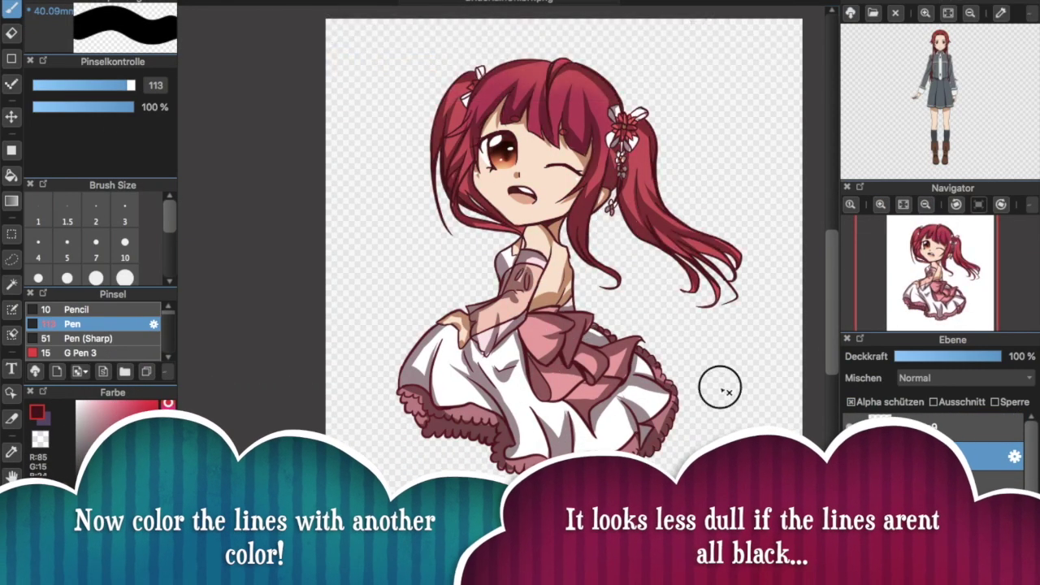
# Recolour the outlines of both eyes black on Ebene1 with the Pen at size 3.
pyautogui.click(881, 204)
pyautogui.click(124, 243)
pyautogui.click(123, 494)
pyautogui.moveTo(499, 140); pyautogui.dragTo(479, 214)
pyautogui.press('super+z')
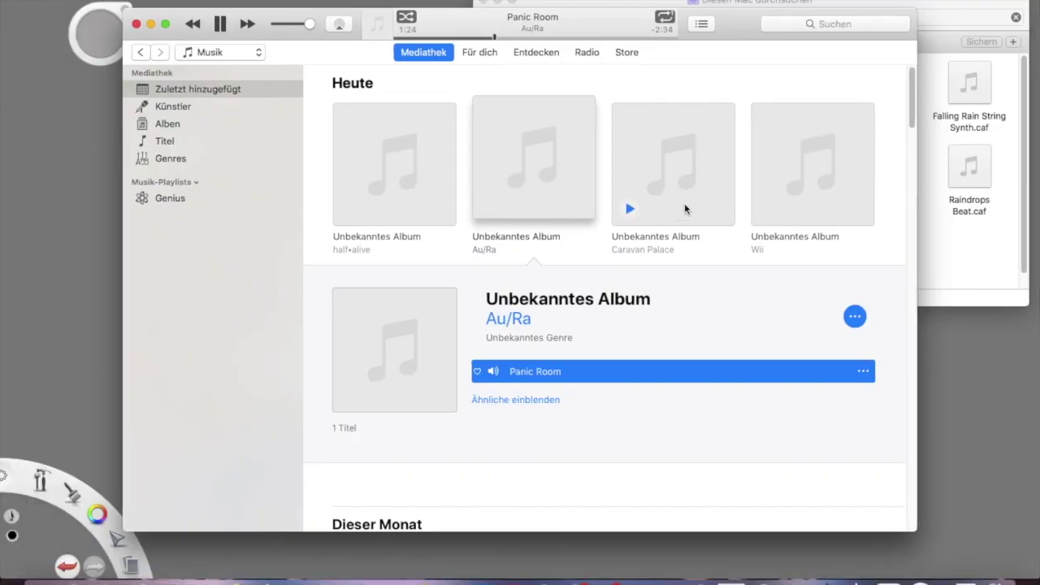
pyautogui.scroll(-10, 685, 204)
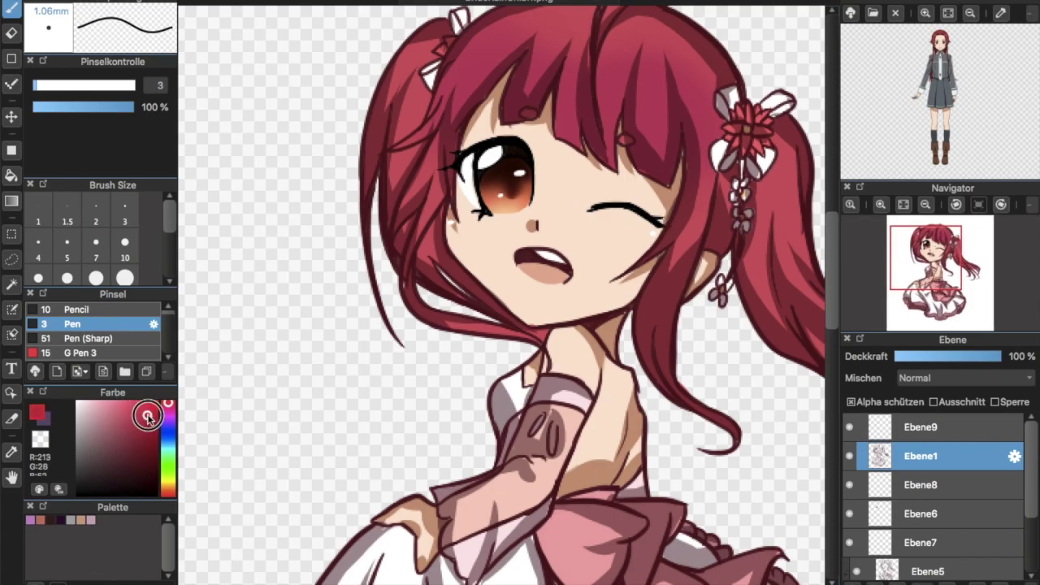
# Tint the outer lash corners of both eyes dark red (R 131, G 16) with the size 3 Pen.
pyautogui.click(148, 447)
pyautogui.moveTo(481, 215); pyautogui.dragTo(475, 208)
pyautogui.moveTo(662, 222); pyautogui.dragTo(658, 228)
pyautogui.click(925, 205)
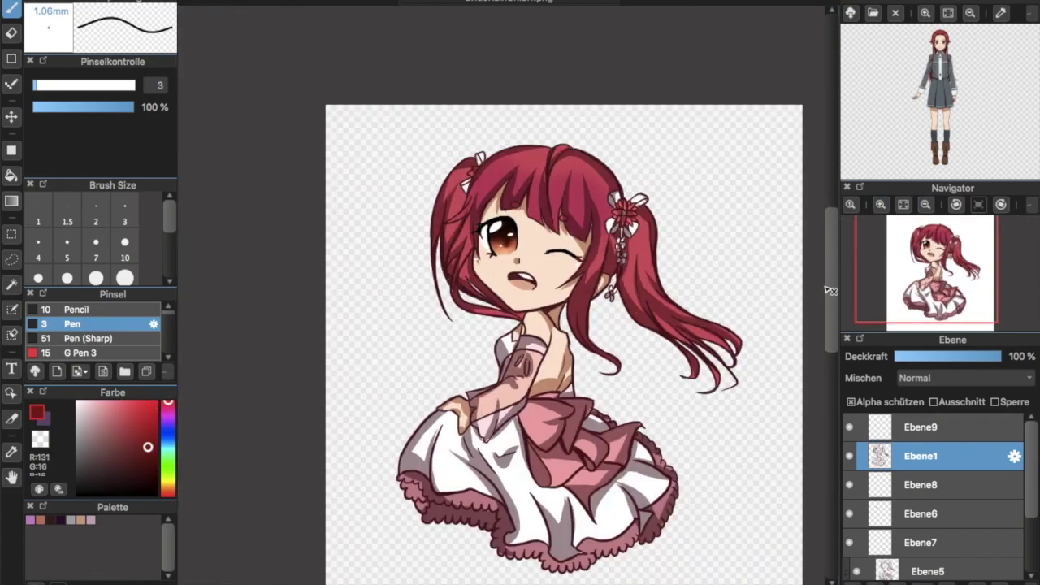
# Add a clipped layer directly above Ebene2, set its blending mode to Multiplikation and choose the Airbrush.
pyautogui.moveTo(830, 286); pyautogui.dragTo(830, 305)
pyautogui.scroll(-4, 928, 528)
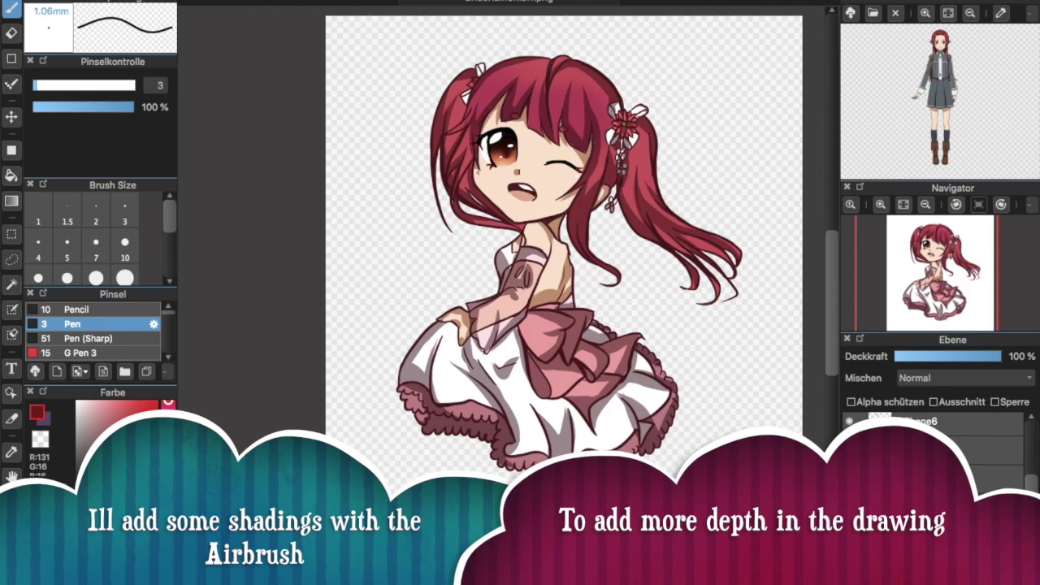
pyautogui.click(852, 583)
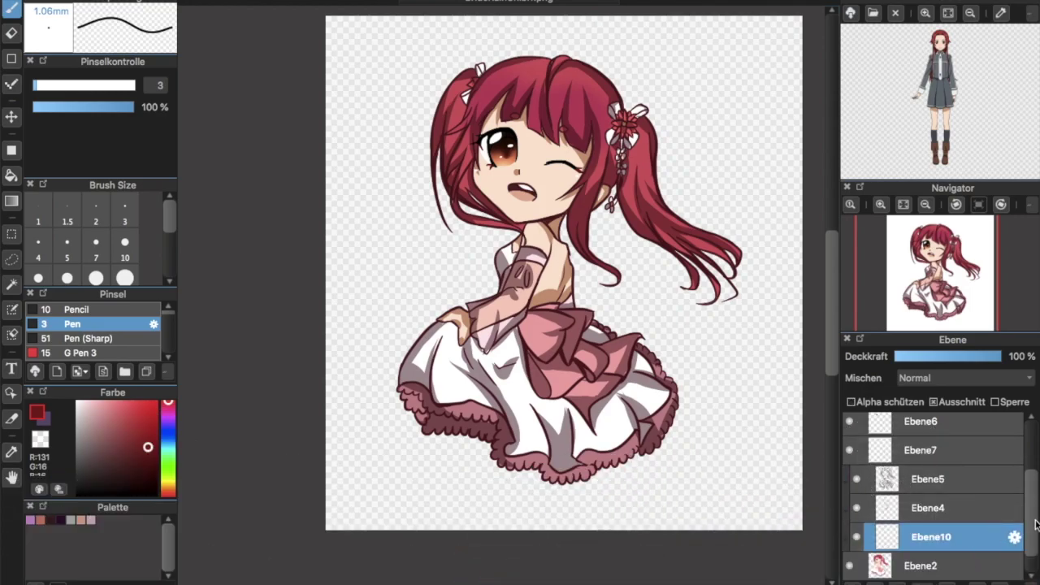
pyautogui.click(935, 379)
pyautogui.click(940, 394)
pyautogui.moveTo(121, 419)
pyautogui.mouseDown()
pyautogui.moveTo(109, 388)
pyautogui.moveTo(97, 389)
pyautogui.moveTo(107, 411)
pyautogui.mouseUp()
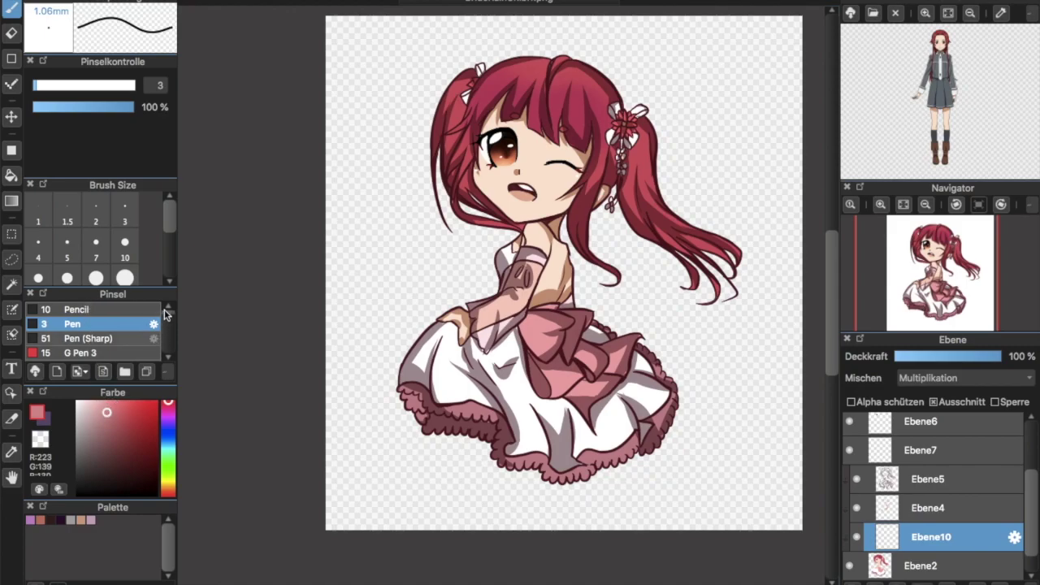
pyautogui.scroll(-10, 169, 328)
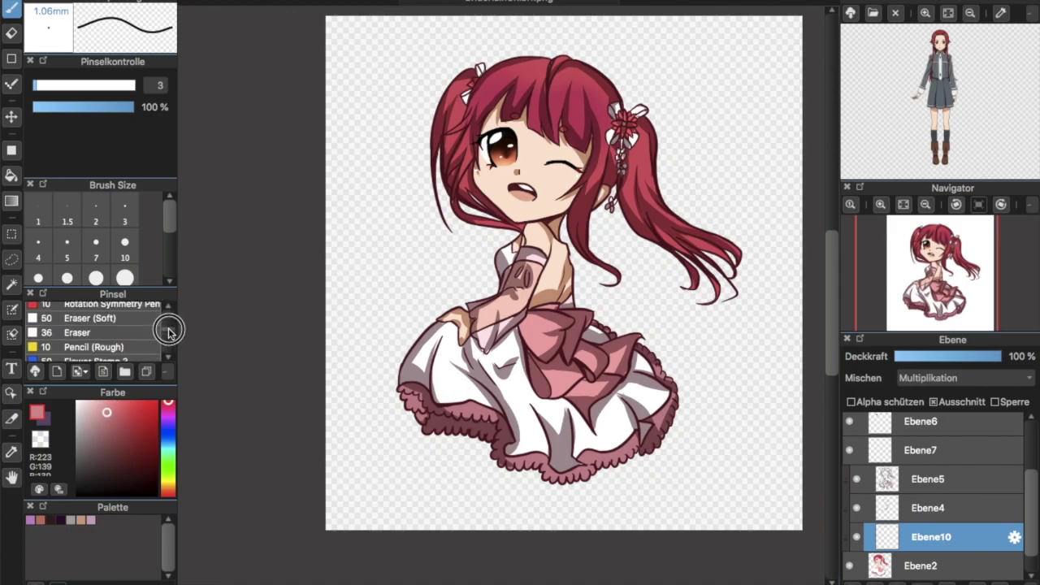
pyautogui.scroll(4, 168, 331)
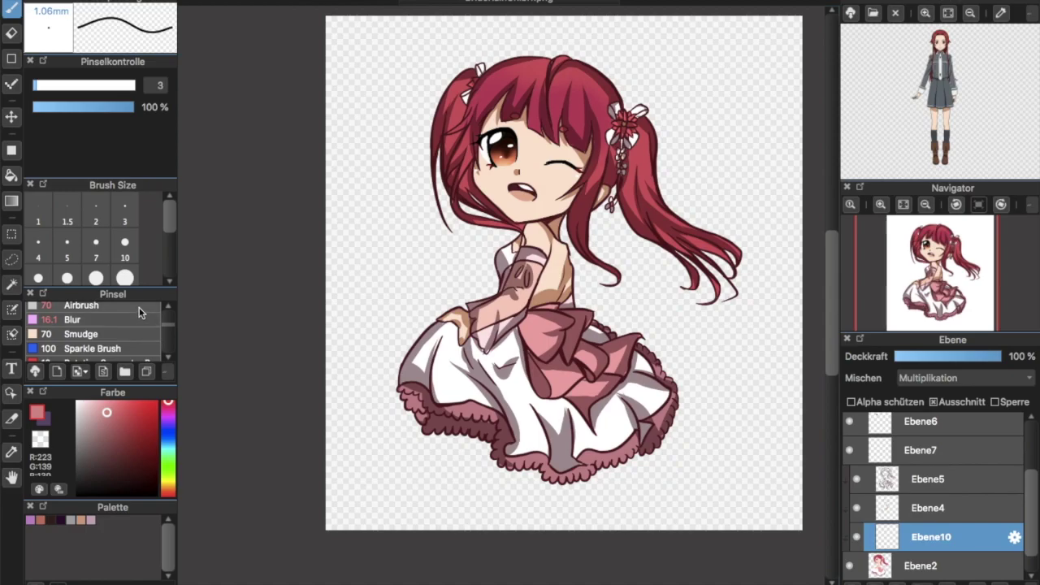
pyautogui.click(139, 307)
pyautogui.scroll(-3, 142, 258)
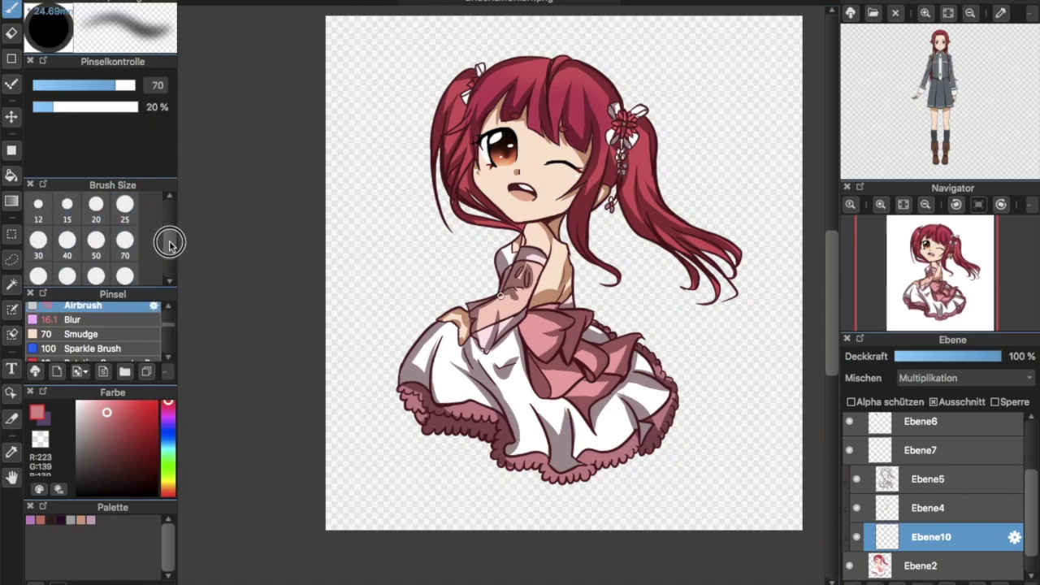
pyautogui.click(66, 255)
pyautogui.moveTo(399, 382); pyautogui.dragTo(395, 304)
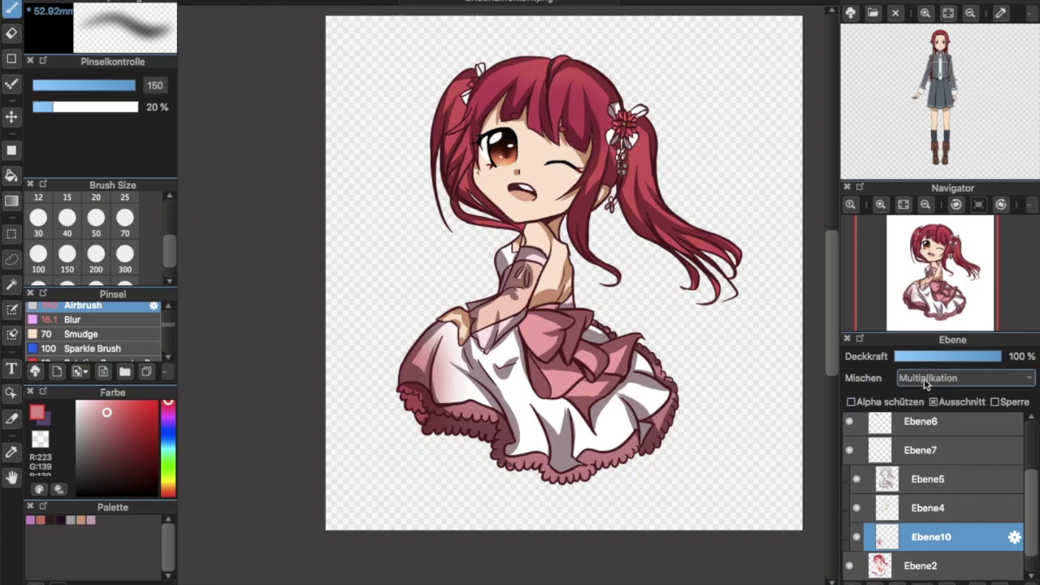
pyautogui.hotkey('ctrl', 'z')
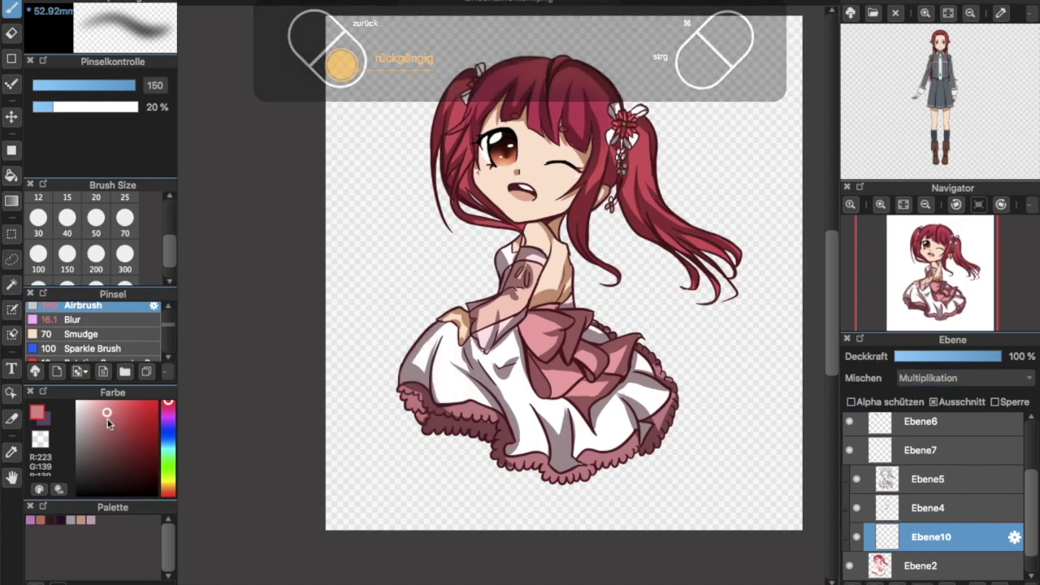
pyautogui.moveTo(438, 341); pyautogui.dragTo(441, 290)
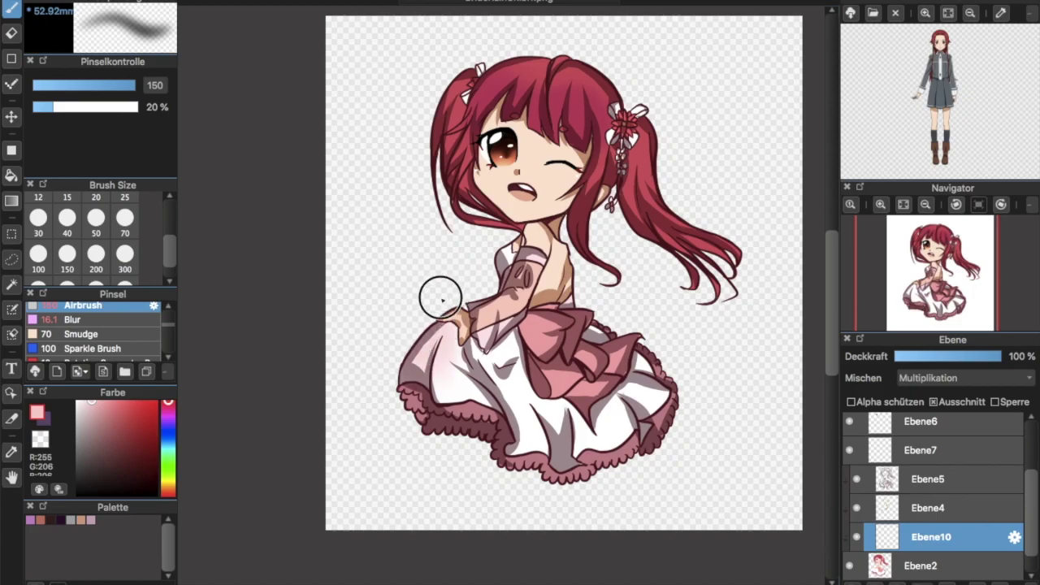
pyautogui.hotkey('ctrl', 'z')
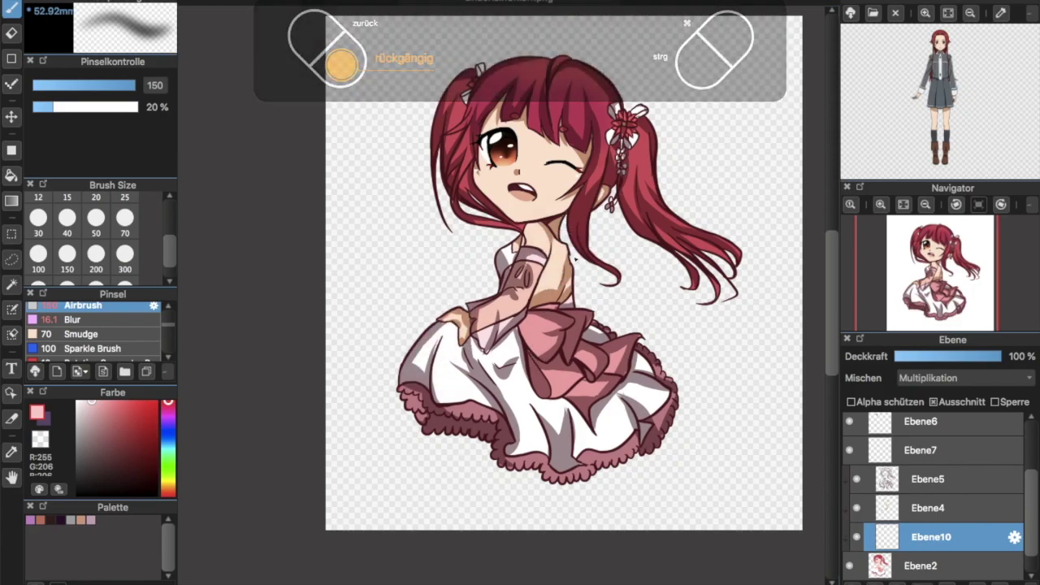
# Airbrush faint pink shading (R 255, G 238) on the bare back and shoulder at size 70.
pyautogui.moveTo(891, 250)
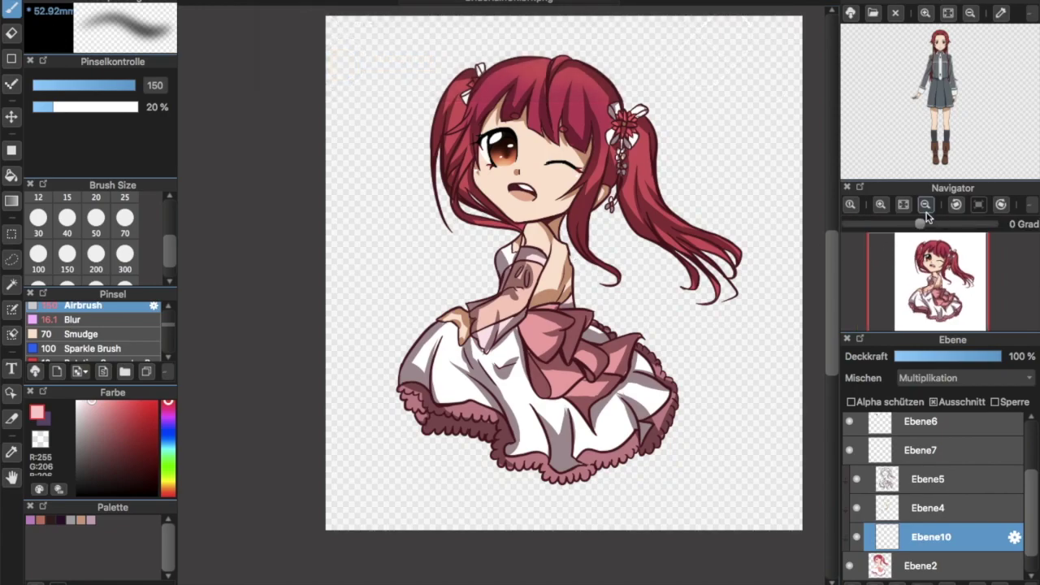
pyautogui.click(925, 204)
pyautogui.click(881, 205)
pyautogui.click(880, 204)
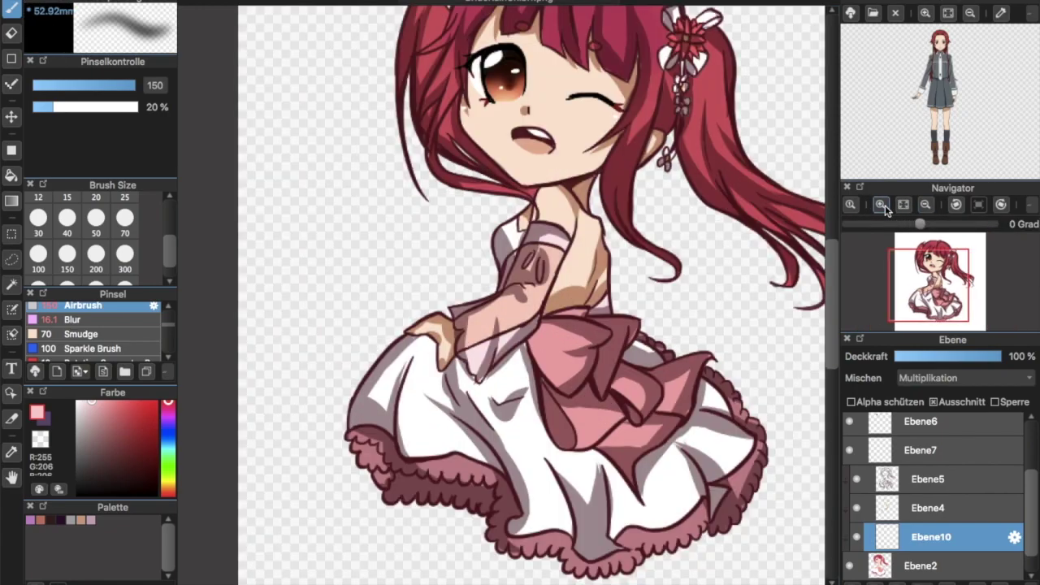
pyautogui.click(881, 205)
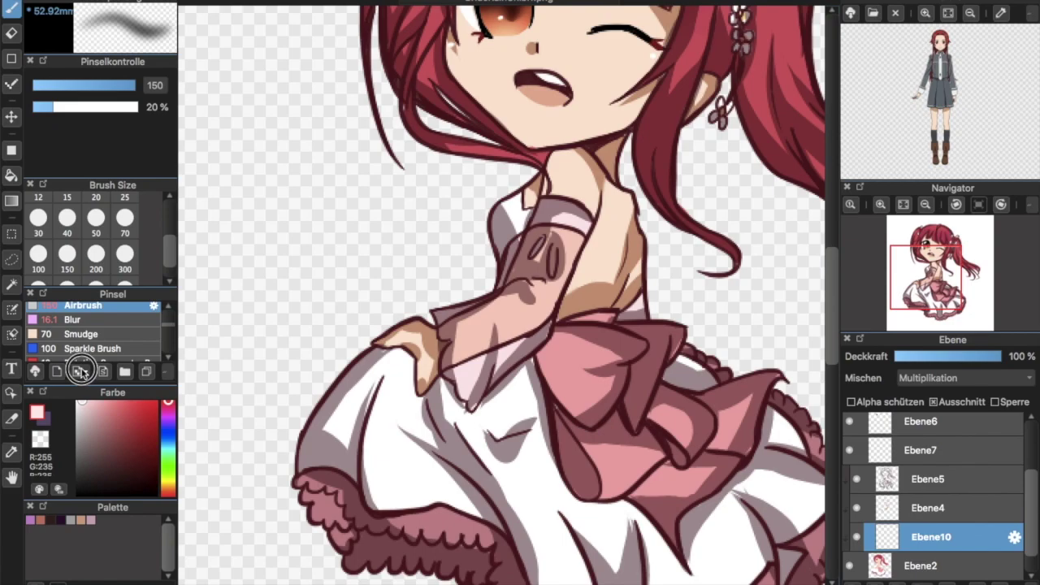
pyautogui.click(125, 218)
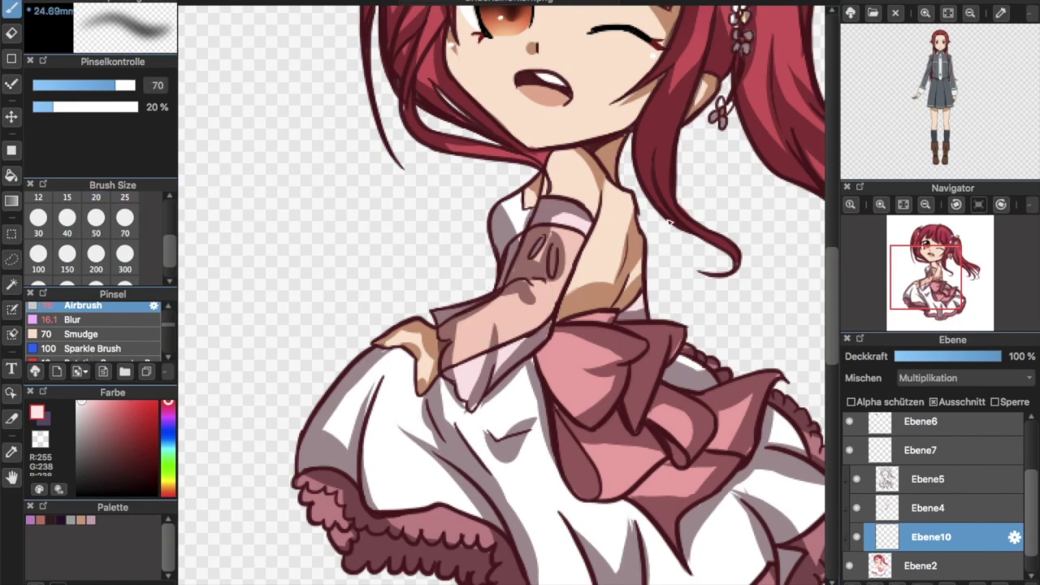
pyautogui.moveTo(645, 216)
pyautogui.mouseDown()
pyautogui.moveTo(655, 274)
pyautogui.moveTo(635, 257)
pyautogui.mouseUp()
pyautogui.moveTo(582, 185)
pyautogui.mouseDown()
pyautogui.moveTo(606, 169)
pyautogui.moveTo(602, 198)
pyautogui.mouseUp()
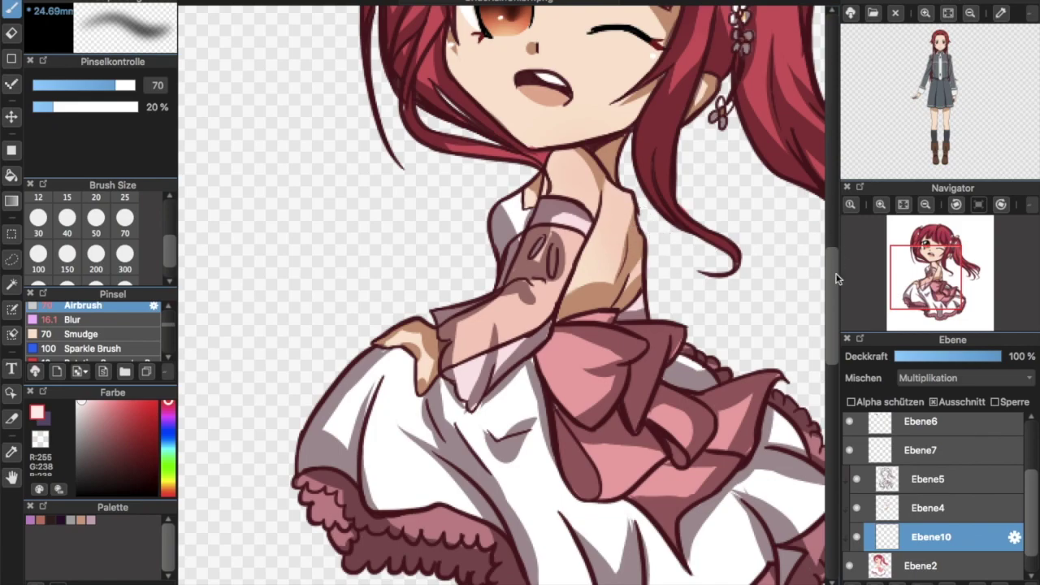
# Airbrush the same faint pink onto the cheek below the winking eye.
pyautogui.moveTo(837, 273); pyautogui.dragTo(824, 248)
pyautogui.moveTo(641, 174); pyautogui.dragTo(629, 186)
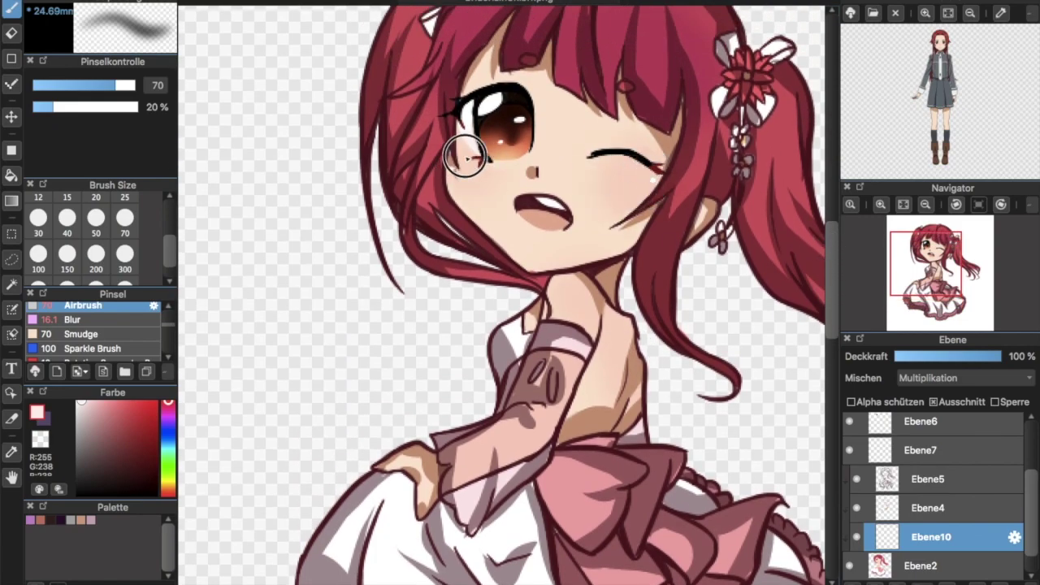
pyautogui.press('super+z')
pyautogui.click(114, 400)
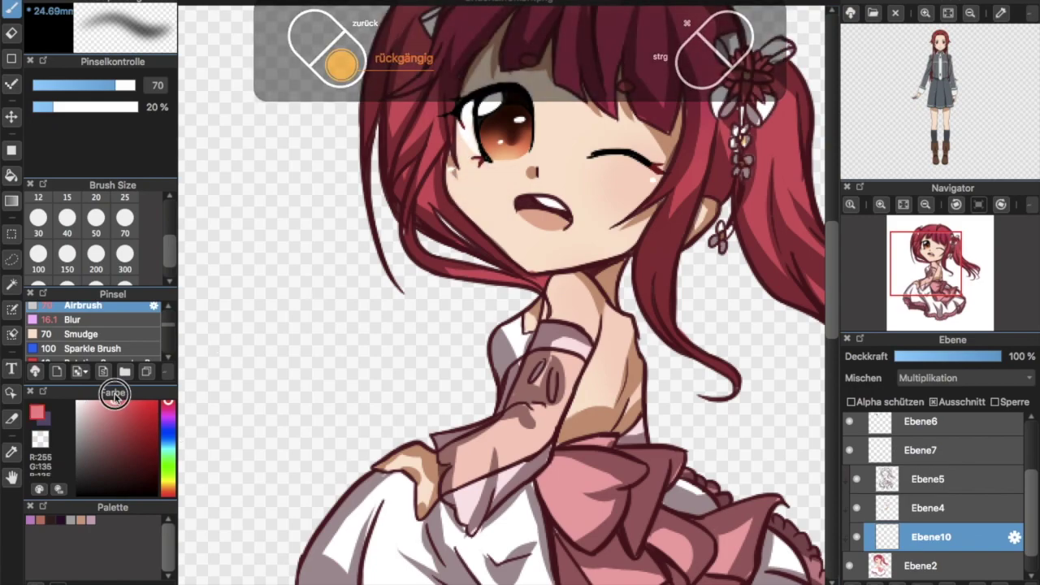
pyautogui.moveTo(462, 181); pyautogui.dragTo(470, 171)
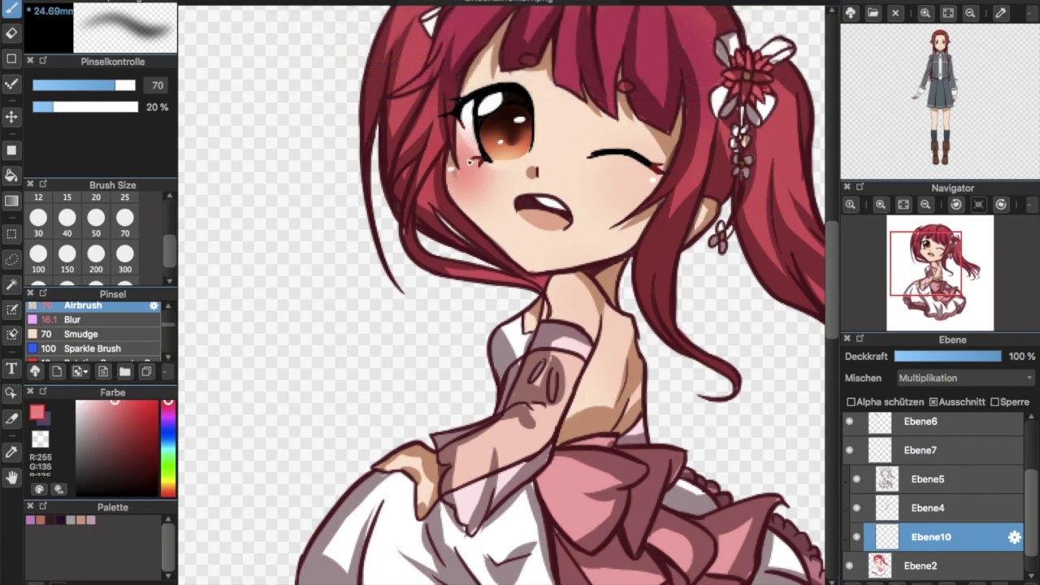
pyautogui.press('super+z')
# Airbrush a pink blush (R 255, G 188) onto both cheeks.
pyautogui.moveTo(117, 403); pyautogui.dragTo(99, 375)
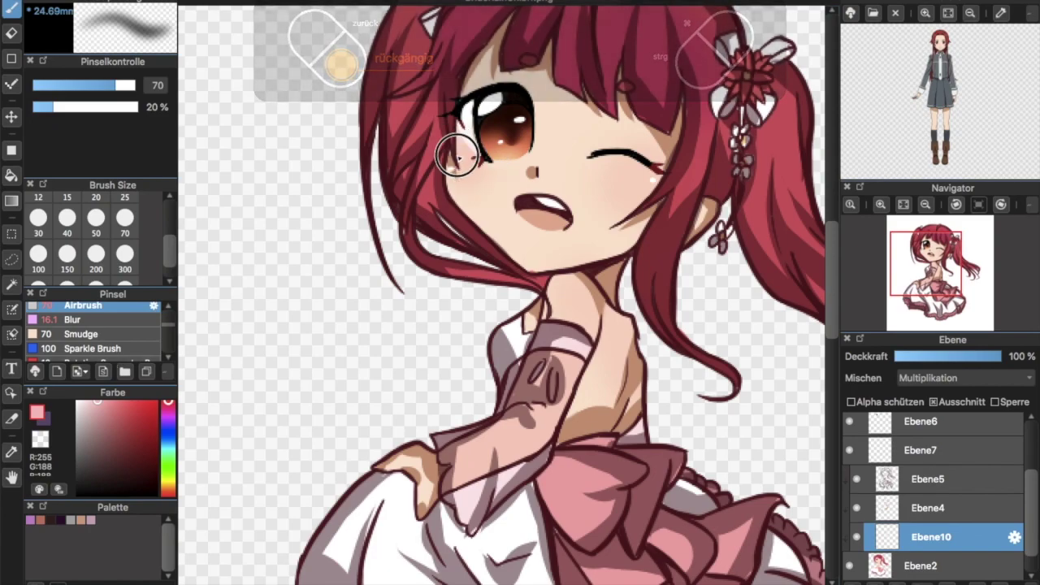
pyautogui.moveTo(458, 155); pyautogui.dragTo(471, 172)
pyautogui.moveTo(644, 187); pyautogui.dragTo(647, 182)
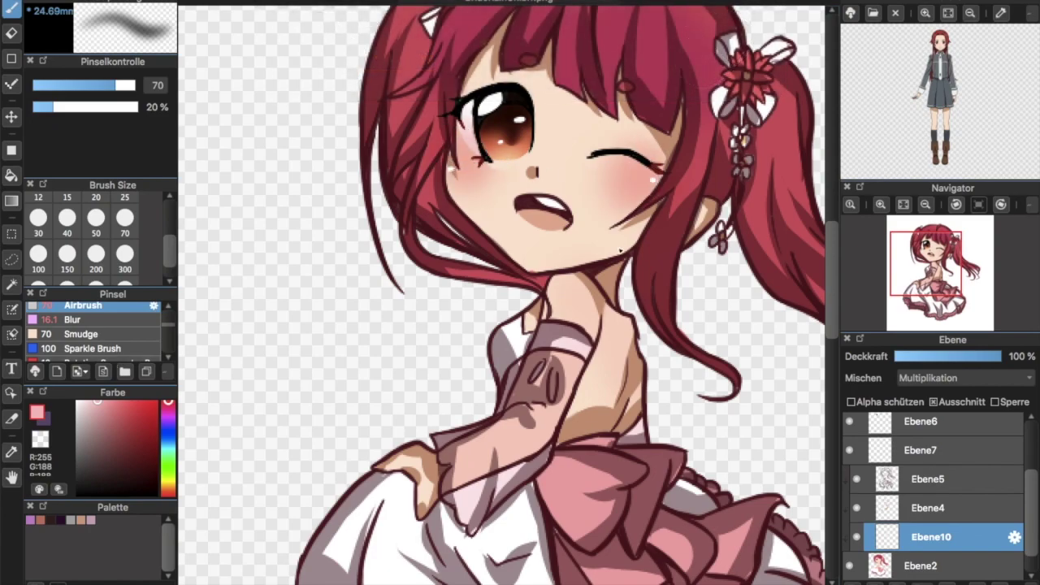
pyautogui.press('super+z')
# Airbrush light pink shading (R 255, G 211) onto the neck and the bare back.
pyautogui.moveTo(560, 292); pyautogui.dragTo(568, 303)
pyautogui.click(90, 402)
pyautogui.press('super+z')
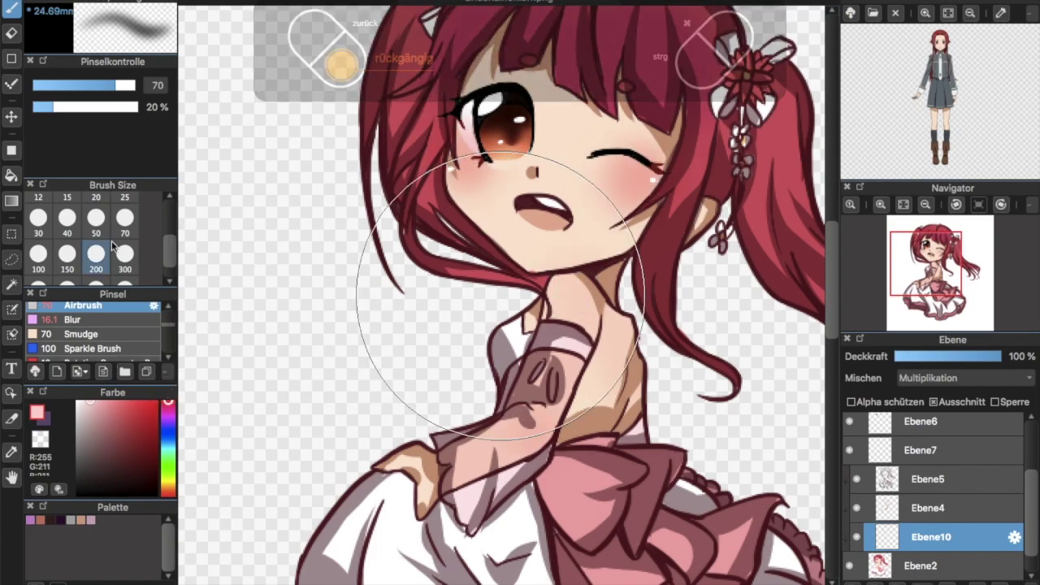
pyautogui.click(96, 219)
pyautogui.moveTo(620, 354); pyautogui.dragTo(637, 394)
pyautogui.moveTo(831, 243); pyautogui.dragTo(831, 226)
pyautogui.press('super+z')
# Airbrush soft pink over the face and the neighbouring areas at size 150.
pyautogui.click(67, 253)
pyautogui.moveTo(512, 154)
pyautogui.mouseDown()
pyautogui.moveTo(622, 235)
pyautogui.moveTo(622, 212)
pyautogui.mouseUp()
pyautogui.press('super+z')
pyautogui.moveTo(465, 283); pyautogui.dragTo(488, 316)
pyautogui.press('super+z')
# Airbrush muted red shading (R 198, G 99) over the hair and the long ponytail at size 150.
pyautogui.click(116, 422)
pyautogui.moveTo(927, 253); pyautogui.dragTo(950, 254)
pyautogui.moveTo(585, 341); pyautogui.dragTo(719, 423)
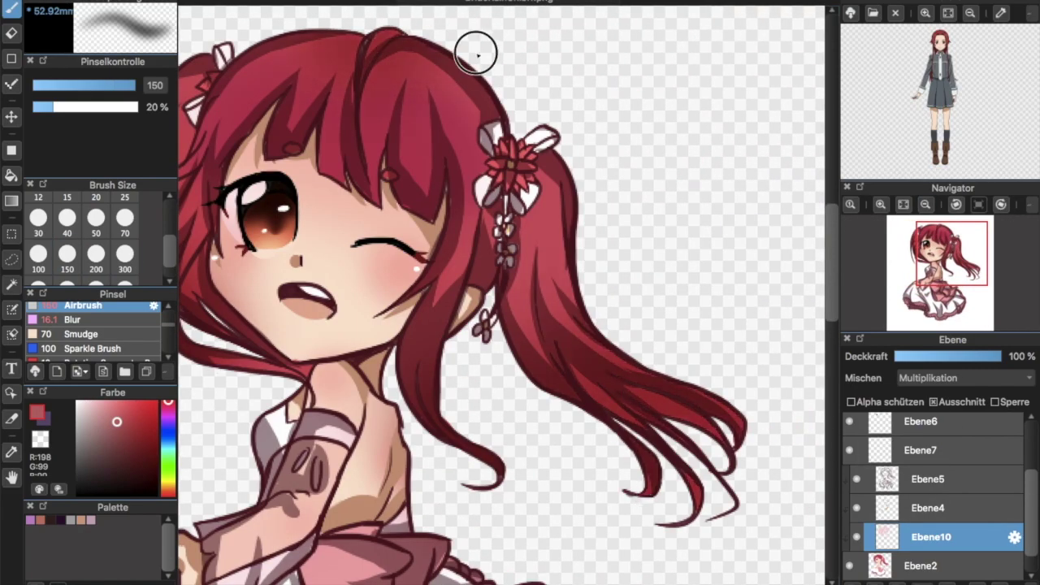
pyautogui.click(924, 204)
pyautogui.moveTo(309, 459); pyautogui.dragTo(314, 425)
pyautogui.press('super+z')
pyautogui.click(93, 406)
pyautogui.moveTo(487, 463)
pyautogui.mouseDown()
pyautogui.moveTo(447, 542)
pyautogui.moveTo(386, 516)
pyautogui.mouseUp()
pyautogui.press('super+z')
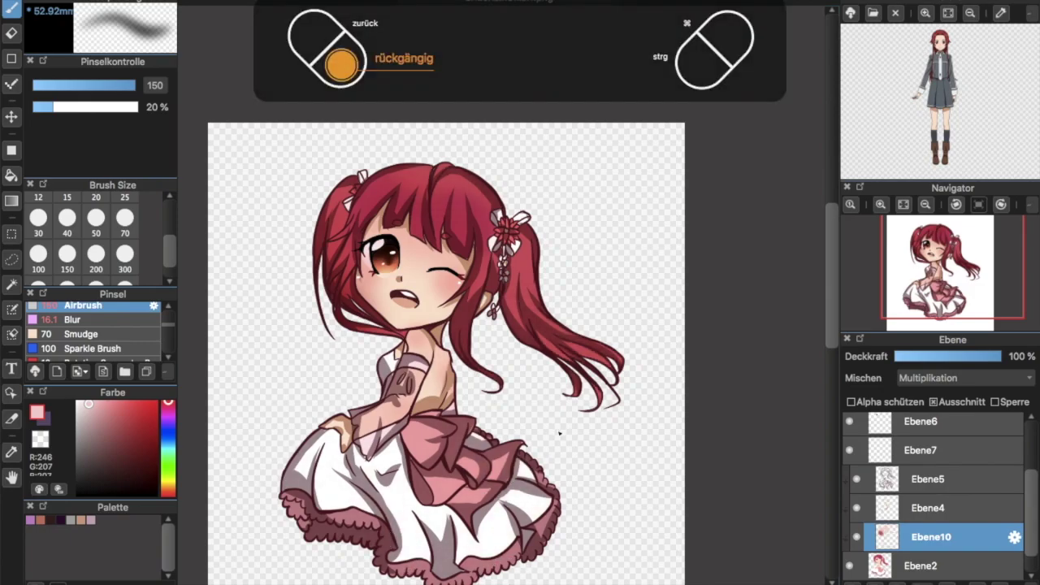
# Airbrush more muted red shading onto the ponytail and undo the last strokes.
pyautogui.click(115, 419)
pyautogui.moveTo(573, 333); pyautogui.dragTo(583, 279)
pyautogui.hotkey('ctrl', 'z')
pyautogui.hotkey('ctrl', 'z')
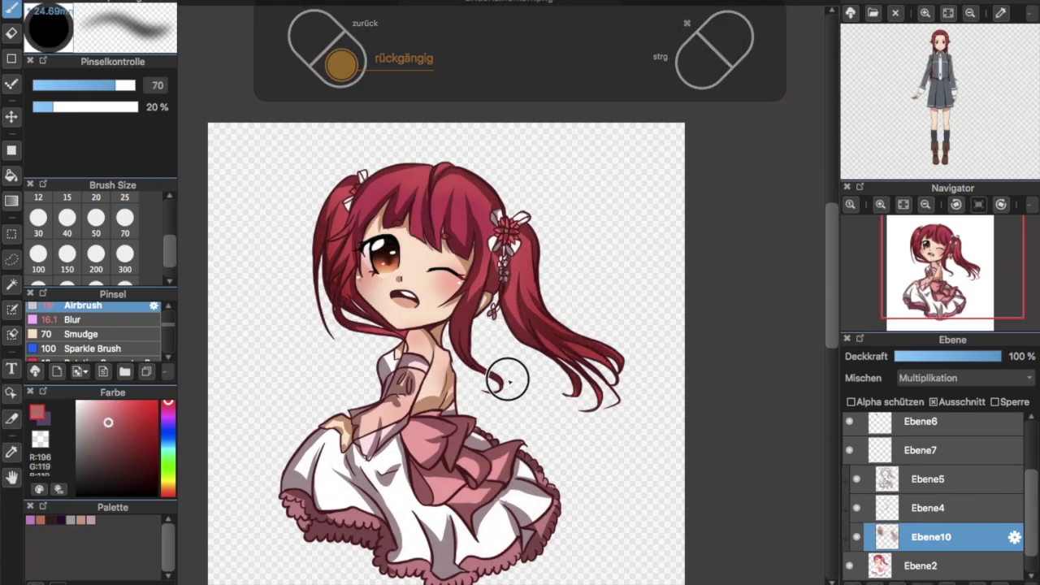
# Airbrush pale pink (R 250, G 215) over the skirt, bow and sleeve, using size 70 for the smaller areas.
pyautogui.click(87, 414)
pyautogui.press('super+z')
pyautogui.click(87, 403)
pyautogui.moveTo(317, 463); pyautogui.dragTo(303, 497)
pyautogui.moveTo(410, 479); pyautogui.dragTo(439, 557)
pyautogui.click(124, 218)
pyautogui.moveTo(414, 443); pyautogui.dragTo(381, 471)
pyautogui.moveTo(511, 536); pyautogui.dragTo(537, 500)
# Touch up the hair strand beside the jaw on Ebene2 with the size 3 Pen in the sampled hair red (R 221, G 80).
pyautogui.moveTo(952, 281); pyautogui.dragTo(938, 281)
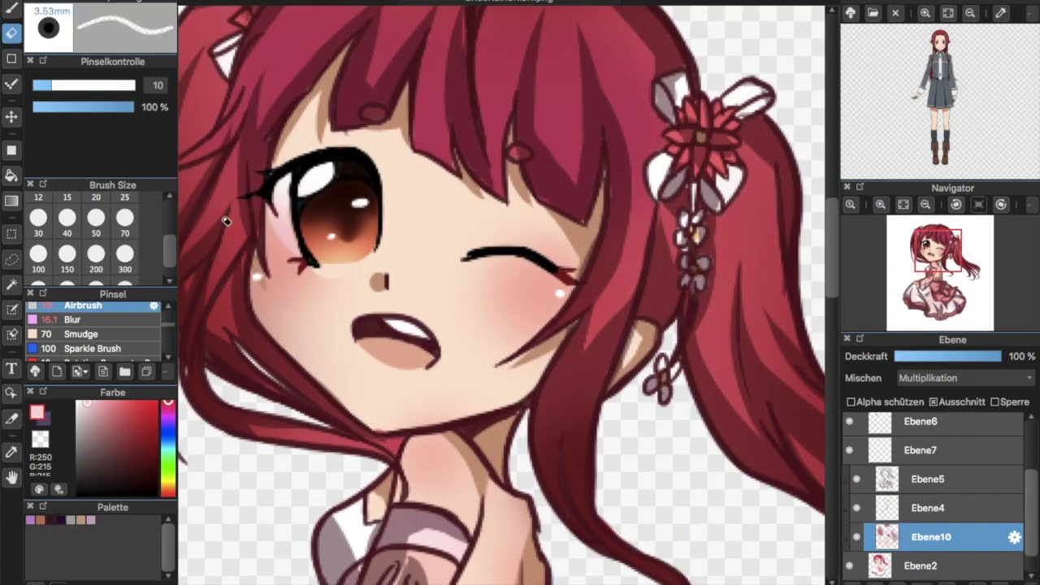
pyautogui.hotkey('ctrl', 'z')
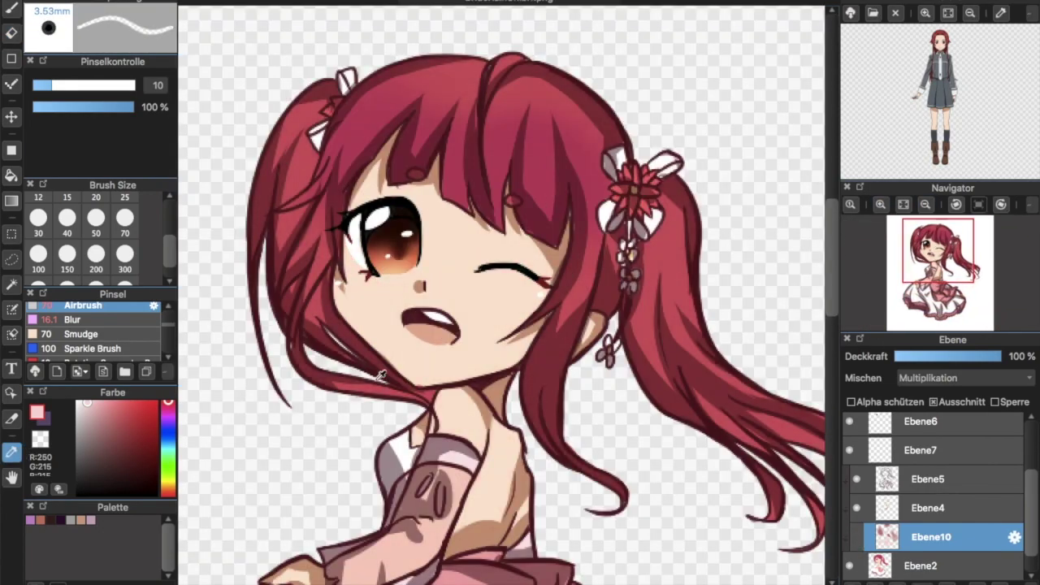
pyautogui.click(380, 375)
pyautogui.click(921, 565)
pyautogui.scroll(5, 124, 325)
pyautogui.click(124, 325)
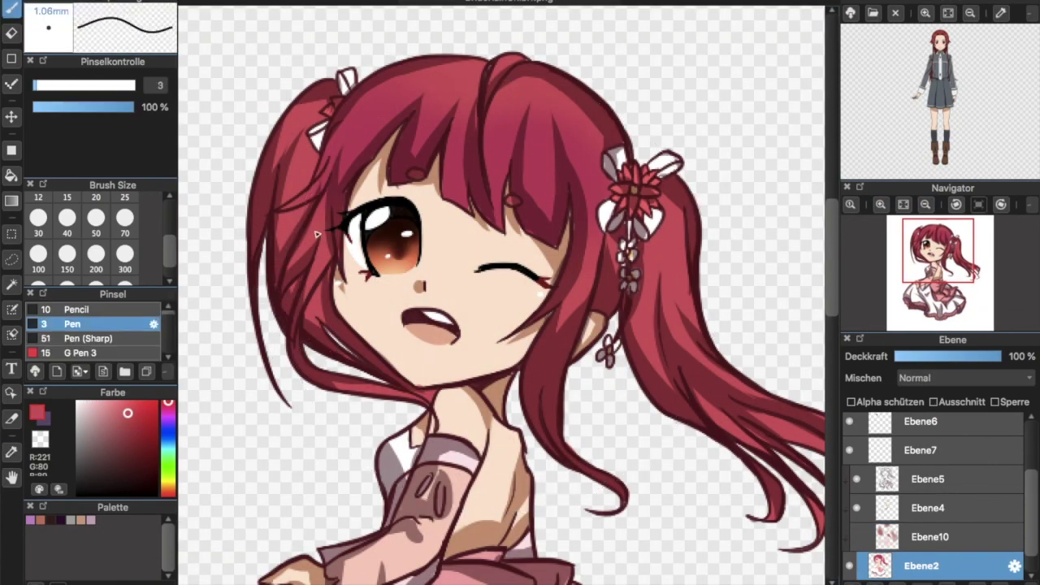
# Add a new layer directly beneath Ebene2 for the background.
pyautogui.click(924, 203)
pyautogui.click(925, 204)
pyautogui.click(924, 204)
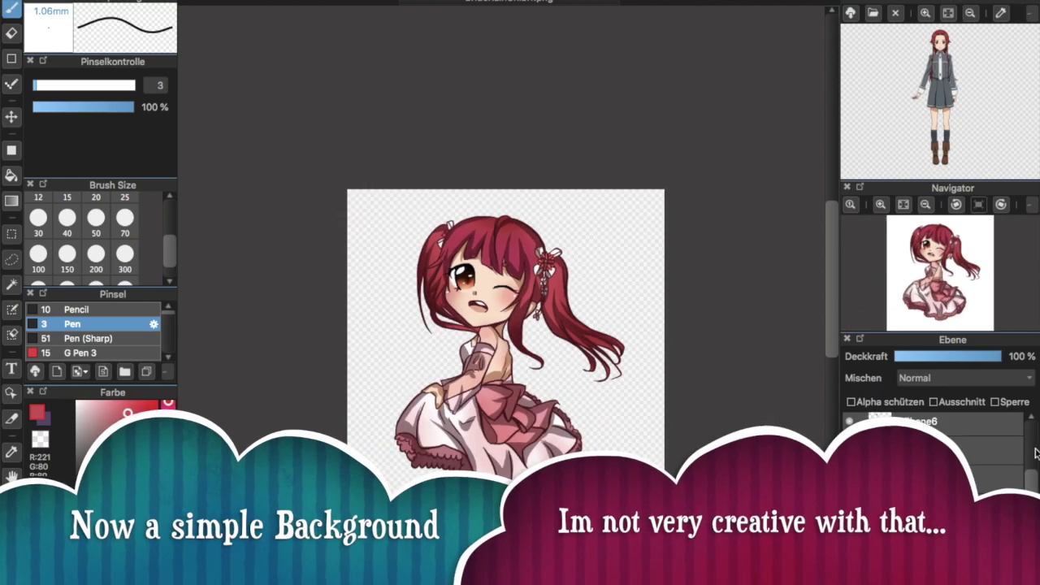
pyautogui.scroll(-2, 996, 538)
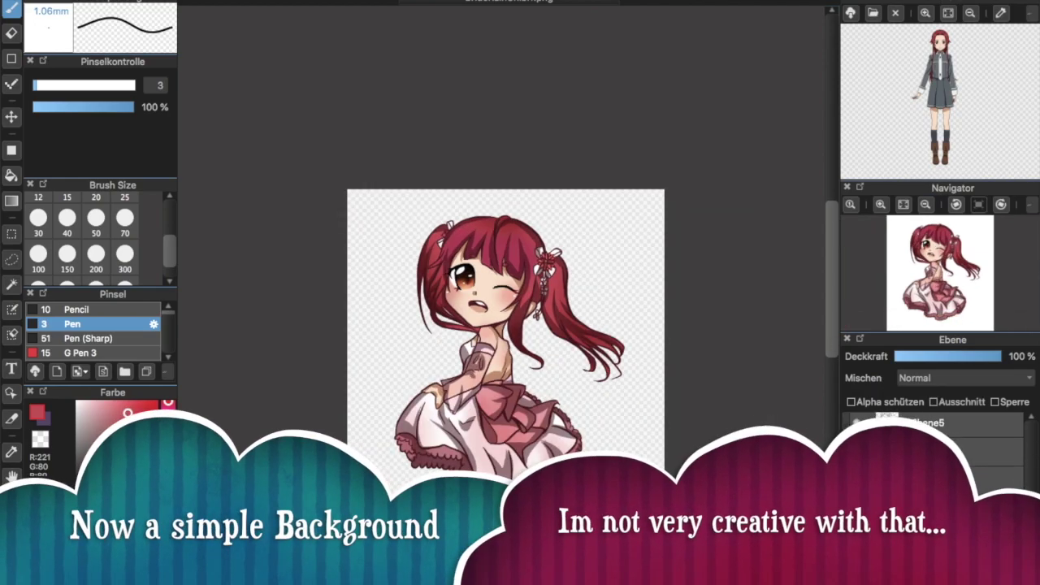
pyautogui.click(995, 538)
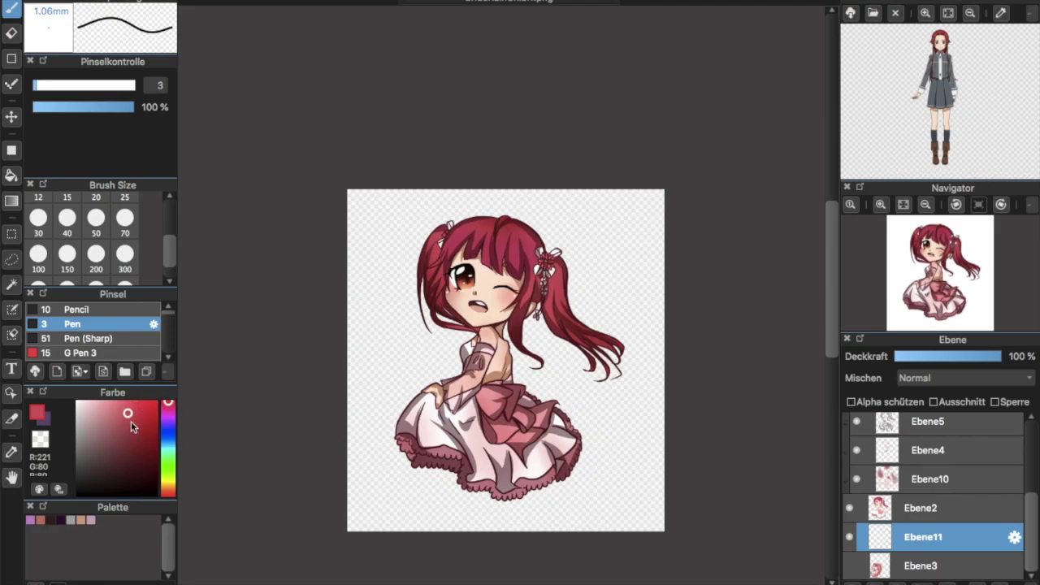
# Set up the Pen at size 200 with pressure-controlled size enabled and a bright pink (R 255, G 74).
pyautogui.moveTo(126, 420); pyautogui.dragTo(139, 395)
pyautogui.click(96, 258)
pyautogui.click(105, 307)
pyautogui.click(105, 323)
pyautogui.click(154, 324)
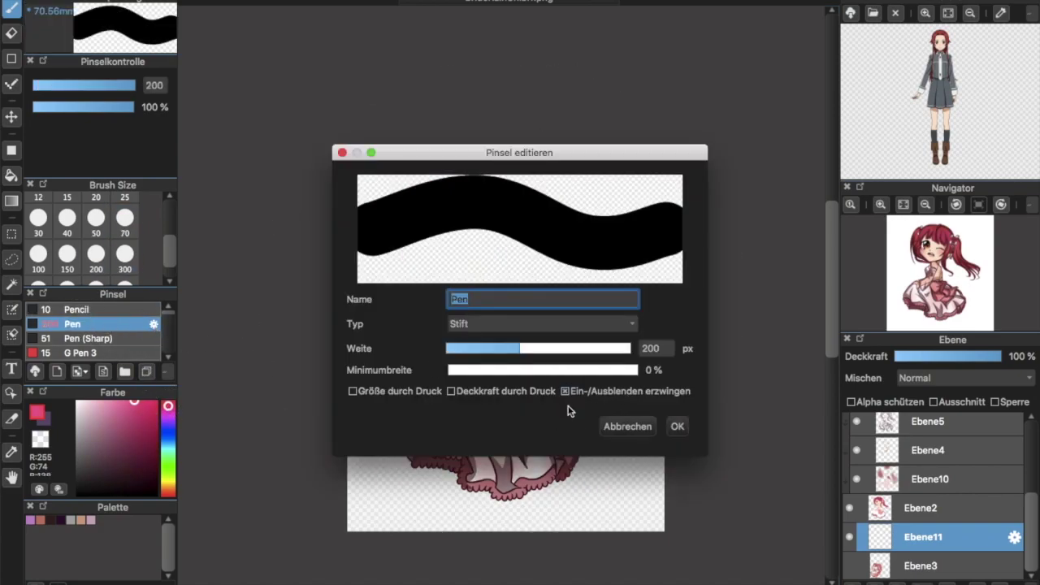
pyautogui.click(354, 391)
pyautogui.click(677, 426)
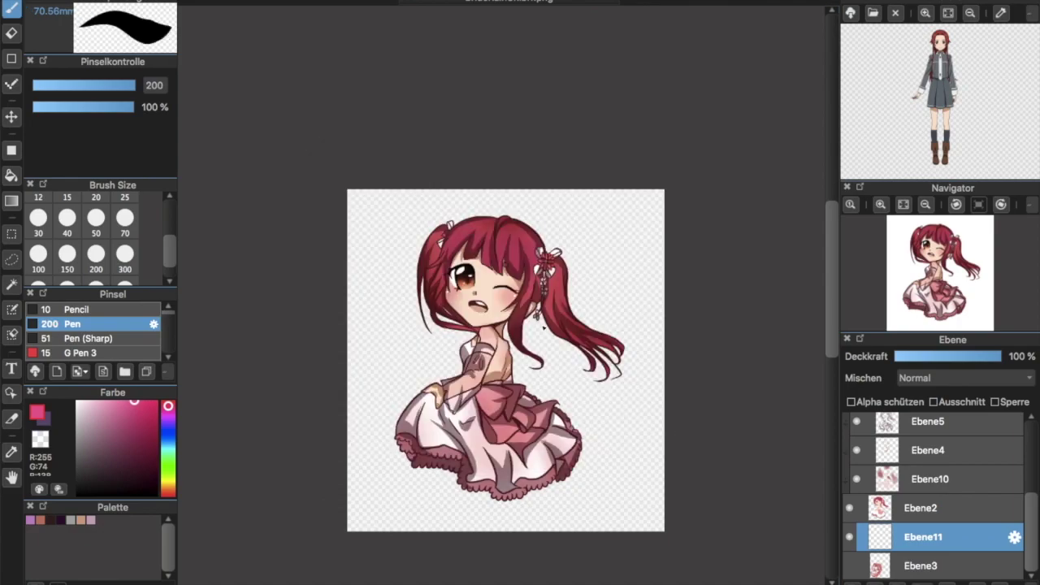
# Paint a solid pink heart behind the character on Ebene11 with the size 150 Pen, temporarily hiding Ebene2 to check for gaps.
pyautogui.moveTo(568, 258); pyautogui.dragTo(524, 402)
pyautogui.hotkey('ctrl', 'z')
pyautogui.click(70, 257)
pyautogui.moveTo(535, 317); pyautogui.dragTo(533, 399)
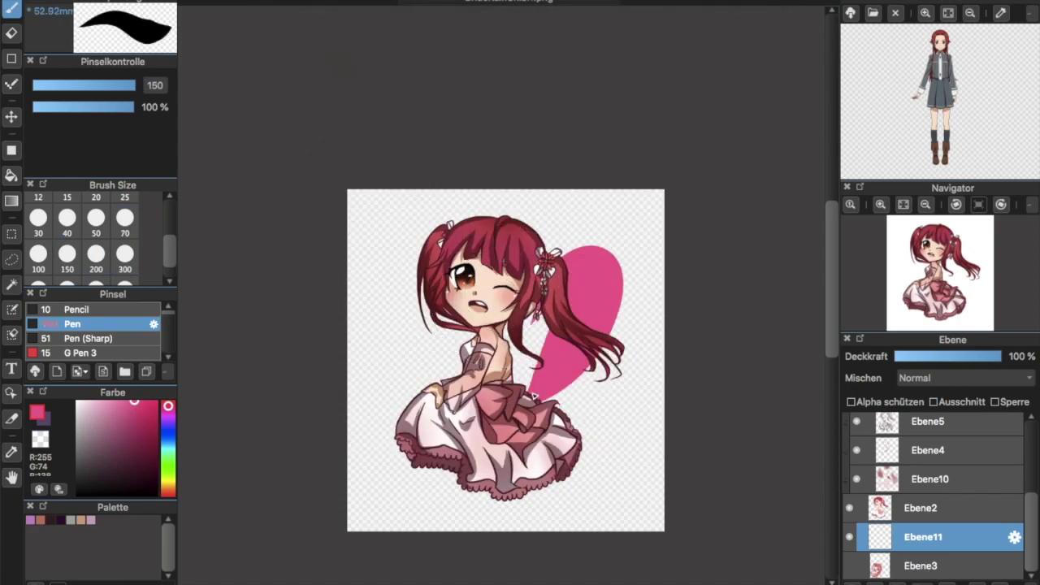
pyautogui.moveTo(485, 241); pyautogui.dragTo(525, 369)
pyautogui.click(851, 508)
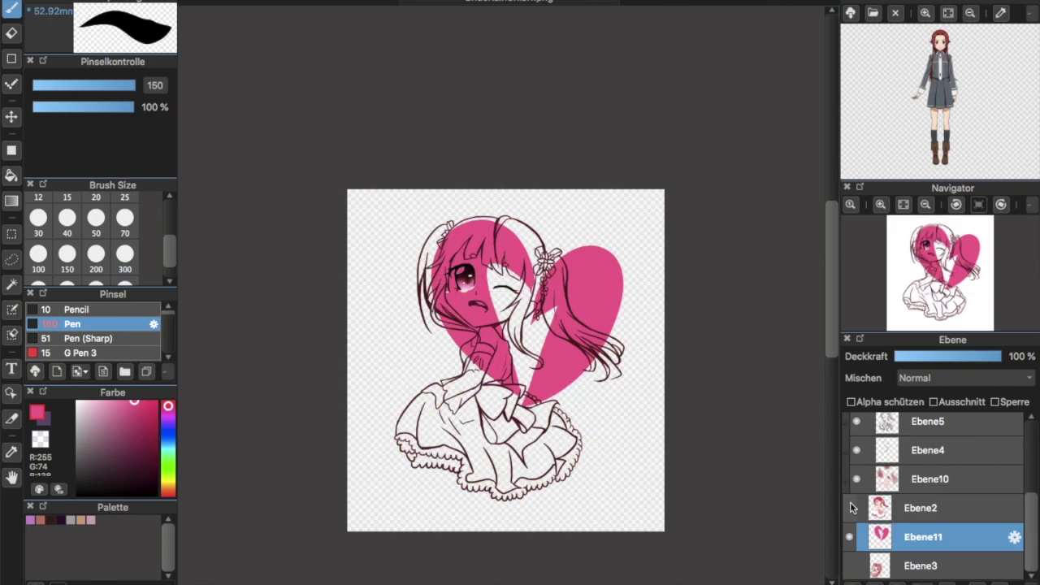
pyautogui.click(856, 508)
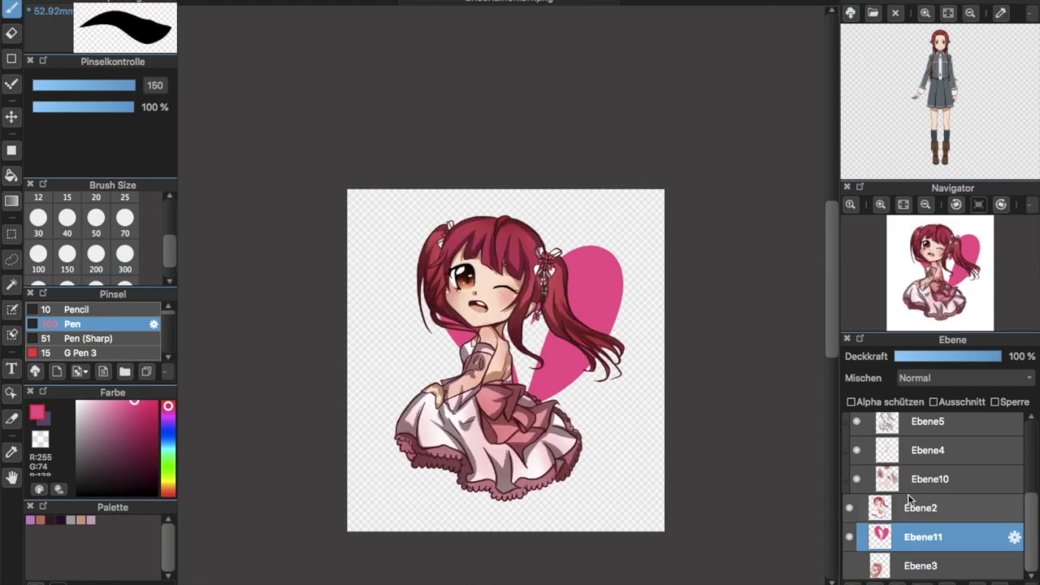
pyautogui.scroll(5, 1016, 480)
pyautogui.click(851, 459)
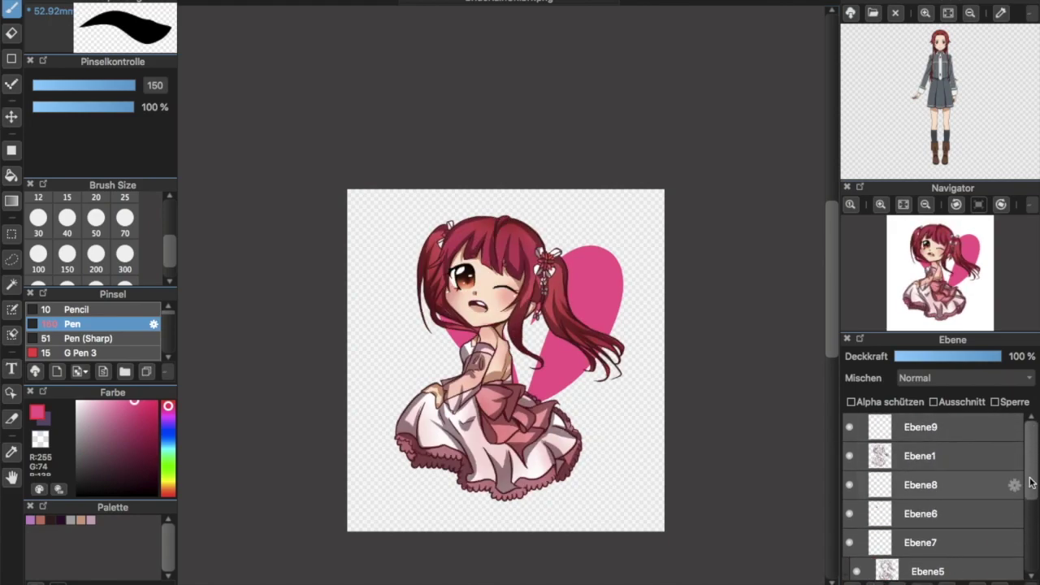
pyautogui.scroll(-5, 1015, 488)
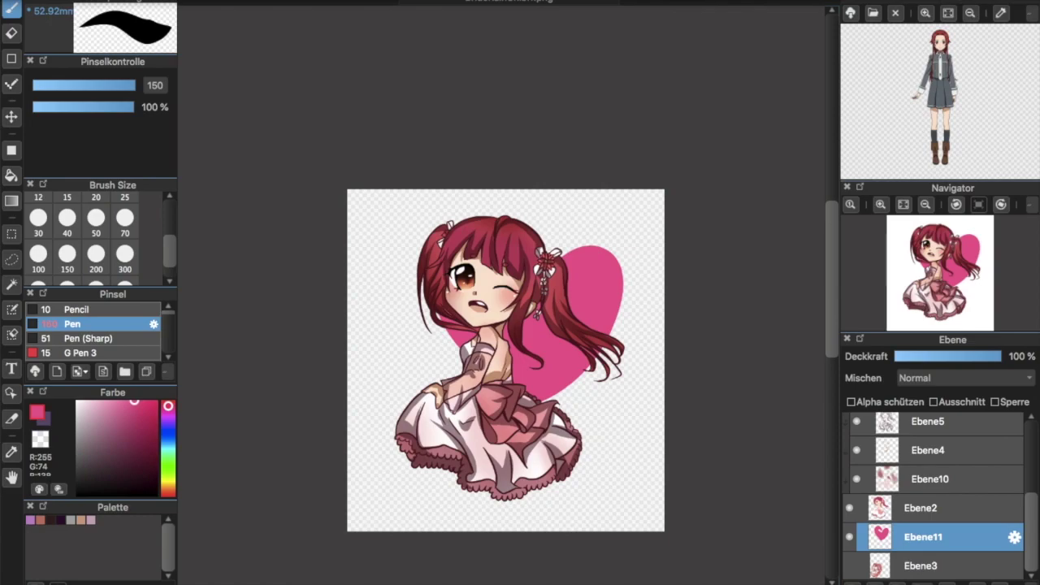
# Transform the heart on Ebene11, enlarging it to frame the head and ponytail and moving it slightly down.
pyautogui.click(344, 0)
pyautogui.click(387, 138)
pyautogui.moveTo(628, 185); pyautogui.dragTo(653, 150)
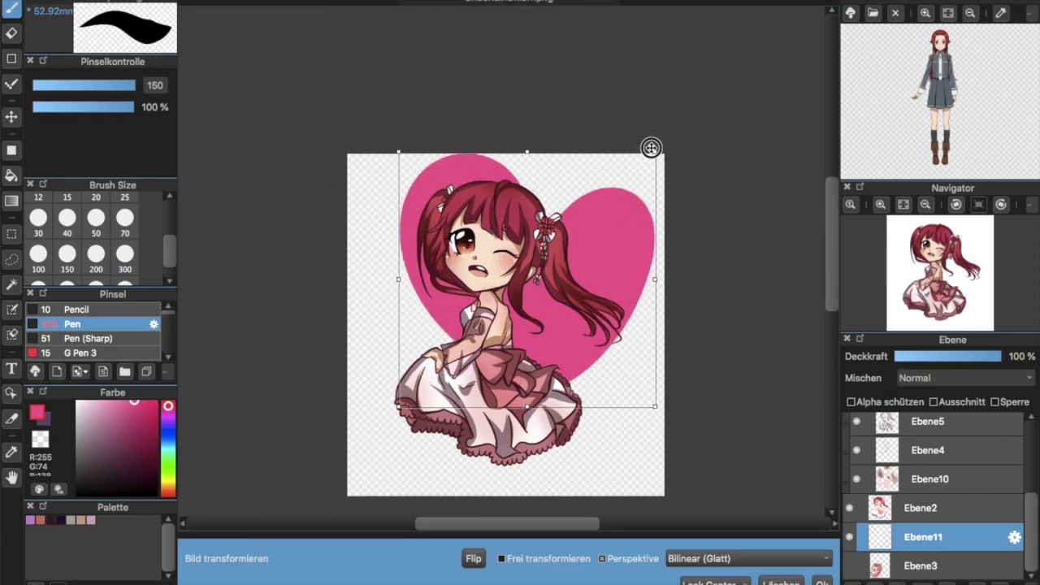
pyautogui.moveTo(600, 243); pyautogui.dragTo(595, 249)
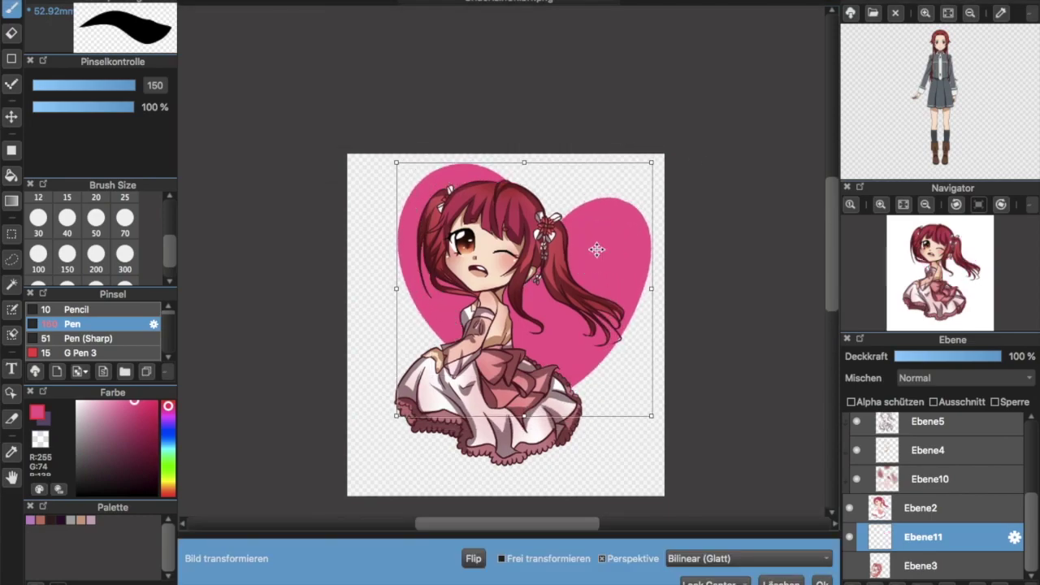
pyautogui.click(823, 582)
# Airbrush red (R 255, G 74) at size 300 across the upper part of the heart, with Ebene11's transparency protected.
pyautogui.moveTo(170, 407); pyautogui.dragTo(169, 399)
pyautogui.click(170, 318)
pyautogui.click(170, 318)
pyautogui.click(169, 307)
pyautogui.click(169, 358)
pyautogui.click(169, 358)
pyautogui.click(169, 358)
pyautogui.click(169, 358)
pyautogui.click(169, 358)
pyautogui.click(144, 337)
pyautogui.click(125, 255)
pyautogui.moveTo(404, 297)
pyautogui.mouseDown()
pyautogui.moveTo(469, 209)
pyautogui.moveTo(584, 234)
pyautogui.moveTo(652, 272)
pyautogui.mouseUp()
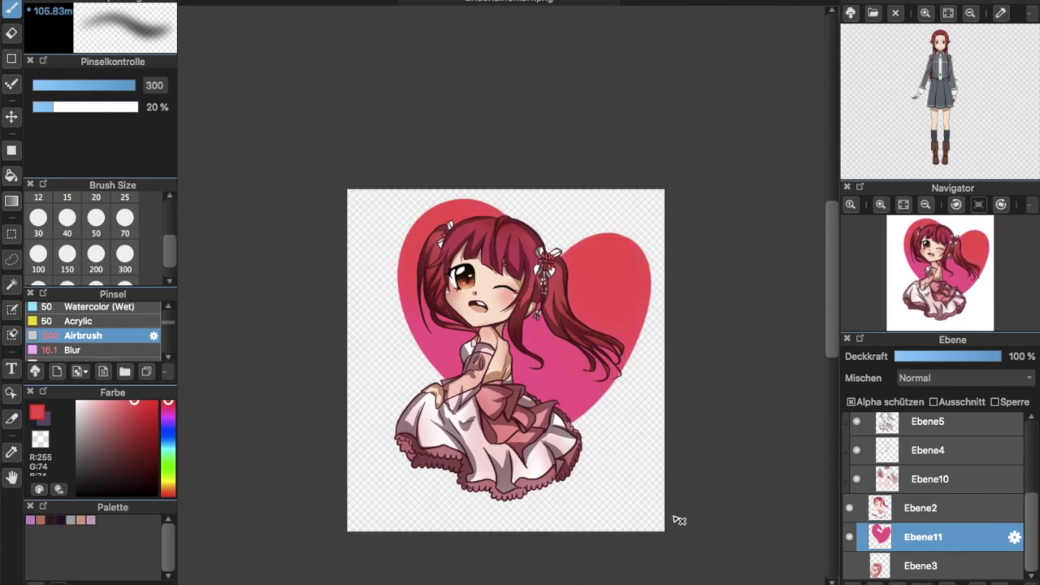
pyautogui.moveTo(1032, 518); pyautogui.dragTo(1014, 547)
pyautogui.moveTo(1025, 536); pyautogui.dragTo(1022, 423)
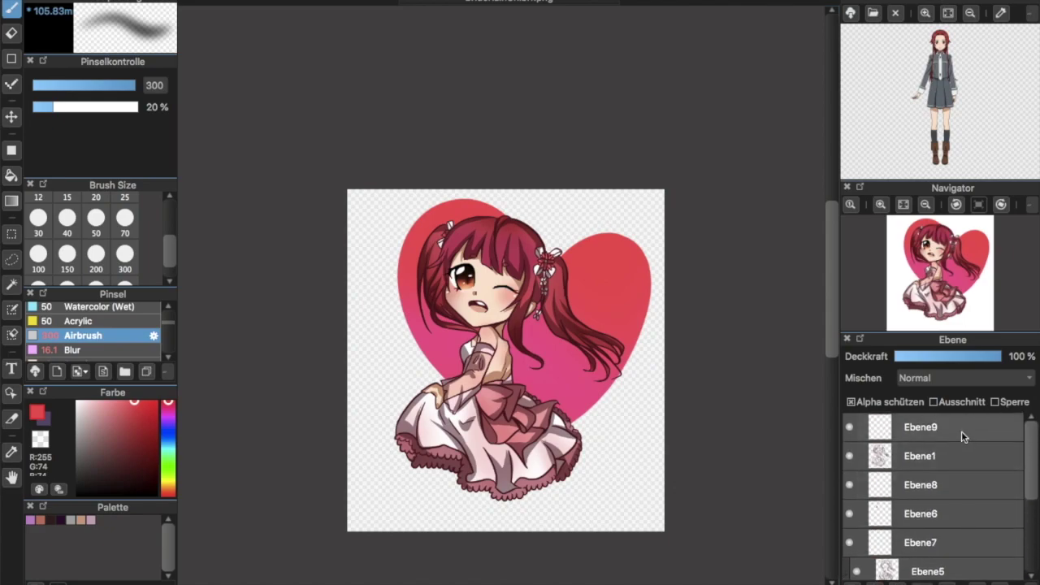
pyautogui.click(928, 439)
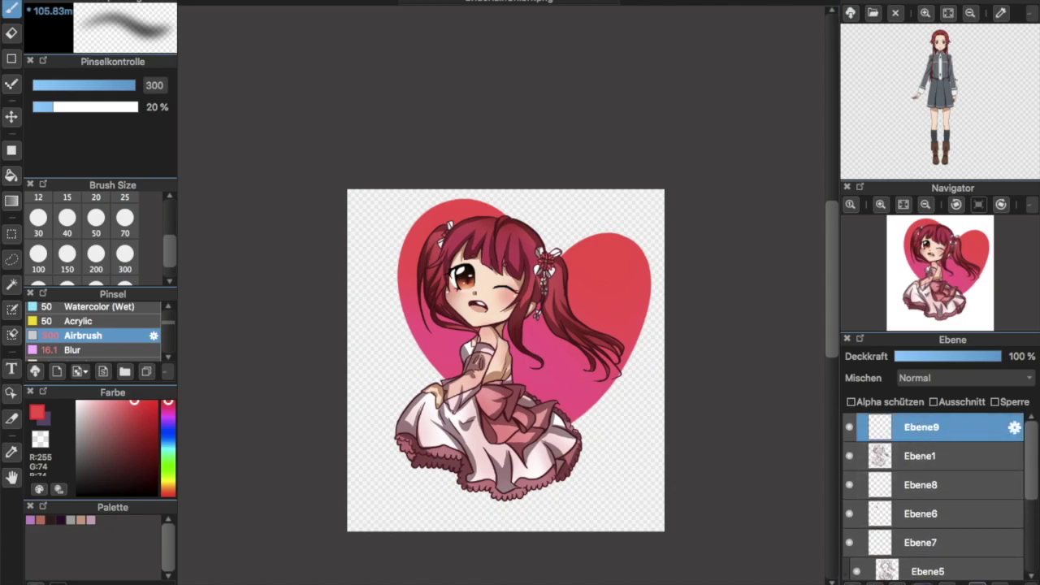
pyautogui.scroll(-5, 1014, 485)
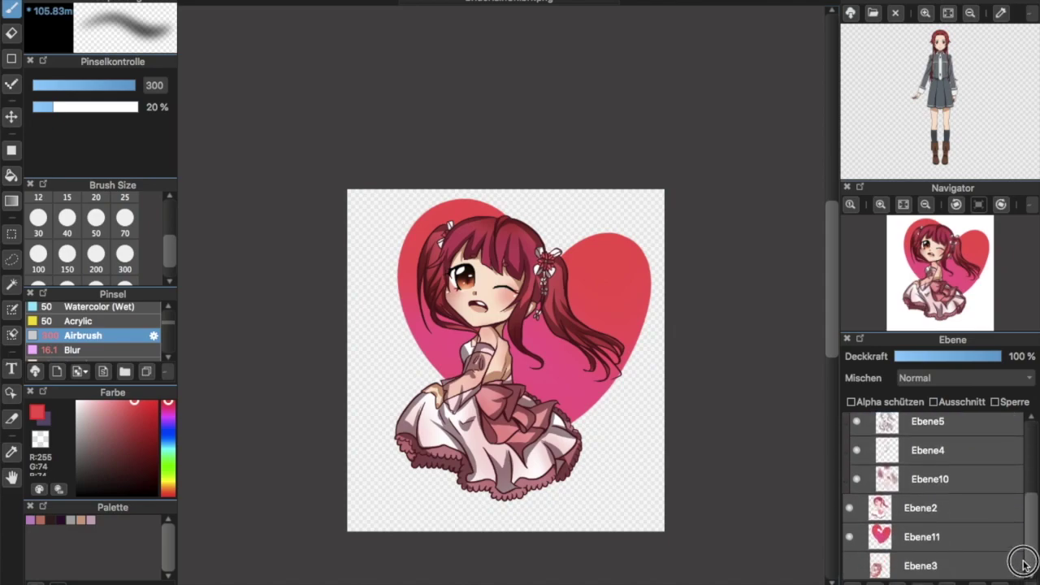
# Soften the heart on Ebene11 to pastel by setting saturation to 56% and brightness to 185%.
pyautogui.click(957, 542)
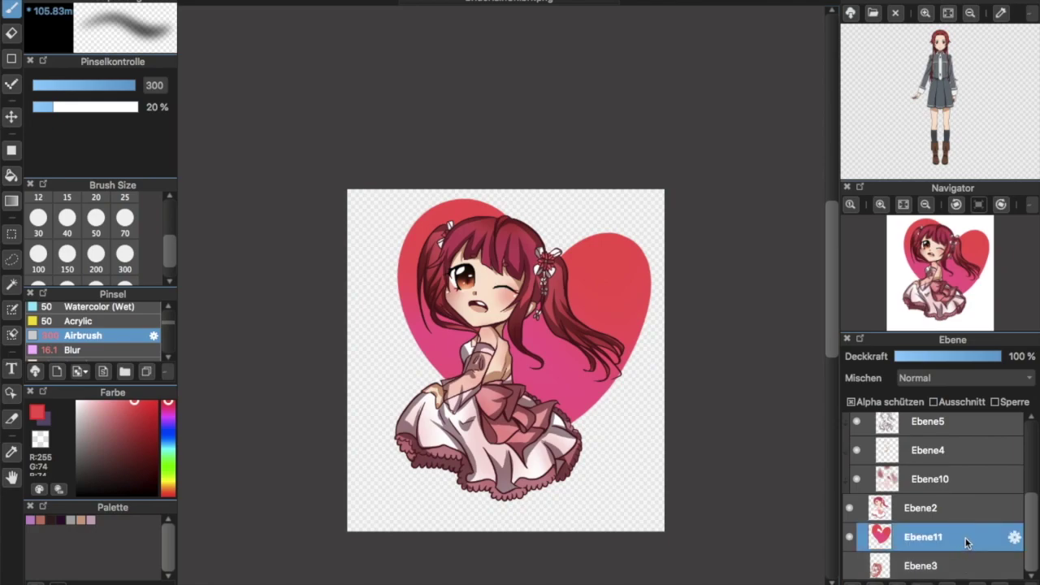
pyautogui.click(332, 7)
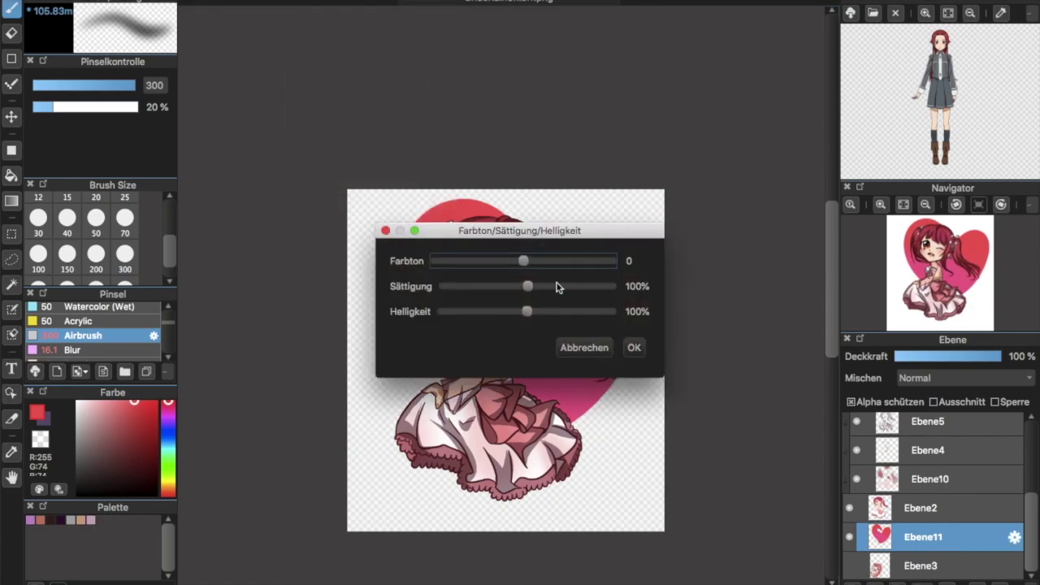
pyautogui.moveTo(525, 314); pyautogui.dragTo(599, 313)
pyautogui.moveTo(527, 291); pyautogui.dragTo(497, 293)
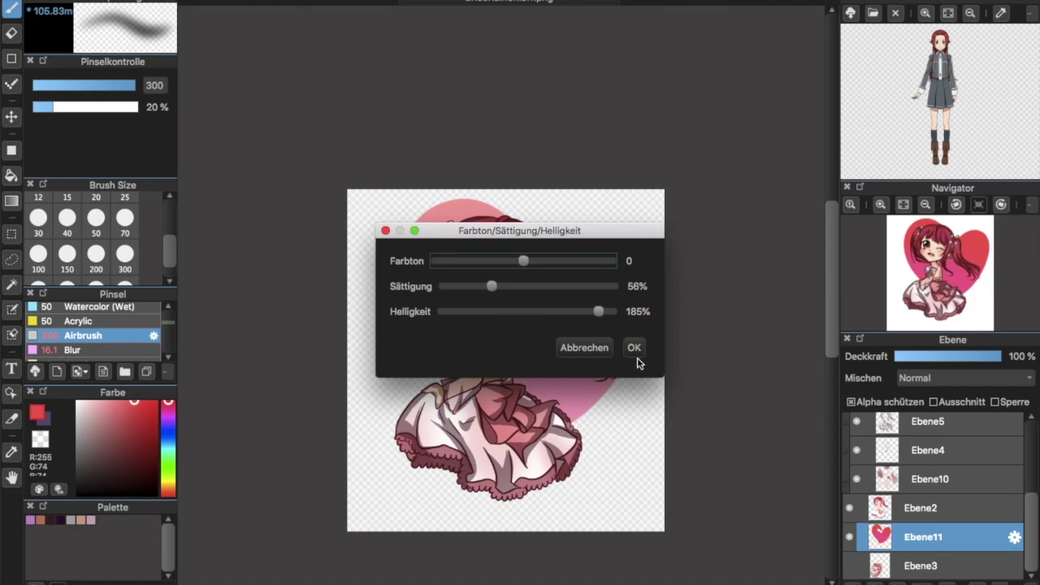
pyautogui.click(635, 358)
pyautogui.click(830, 358)
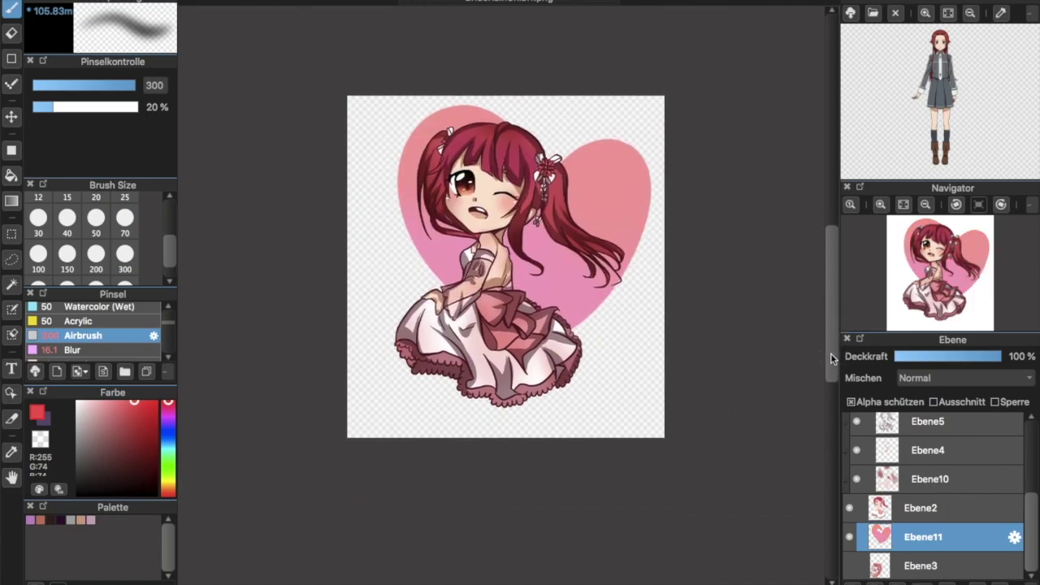
# Save the drawing as a PNG named BrideRainChibi2 in the Pictures folder.
pyautogui.click(159, 2)
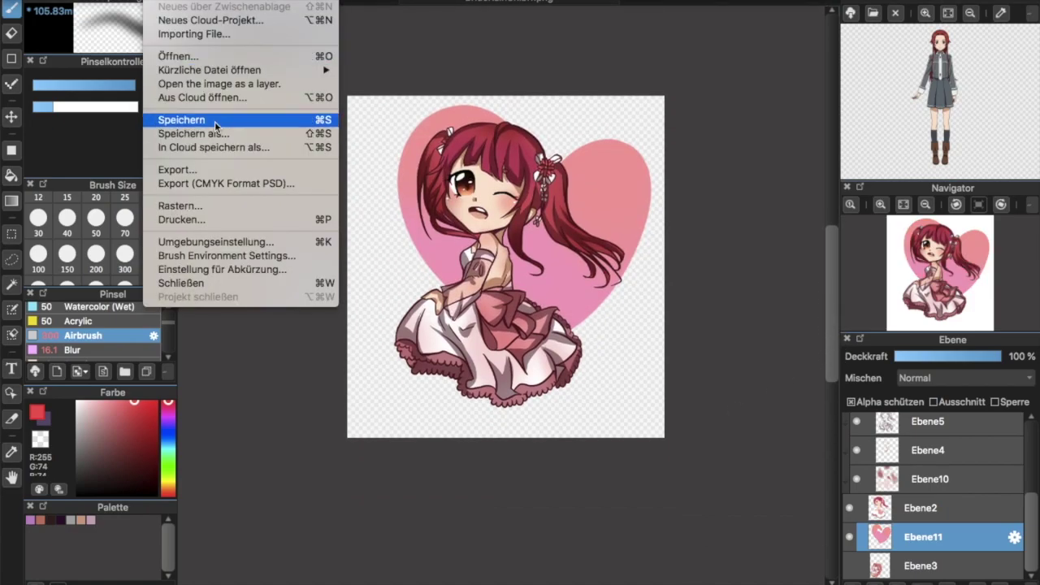
pyautogui.click(219, 136)
pyautogui.click(566, 128)
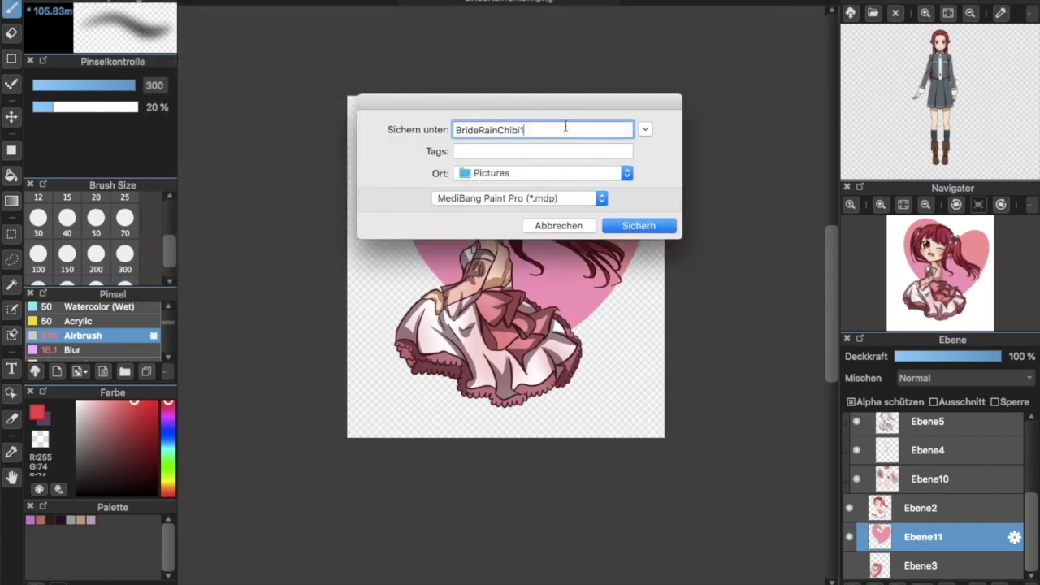
pyautogui.write('2')
pyautogui.click(557, 203)
pyautogui.click(540, 216)
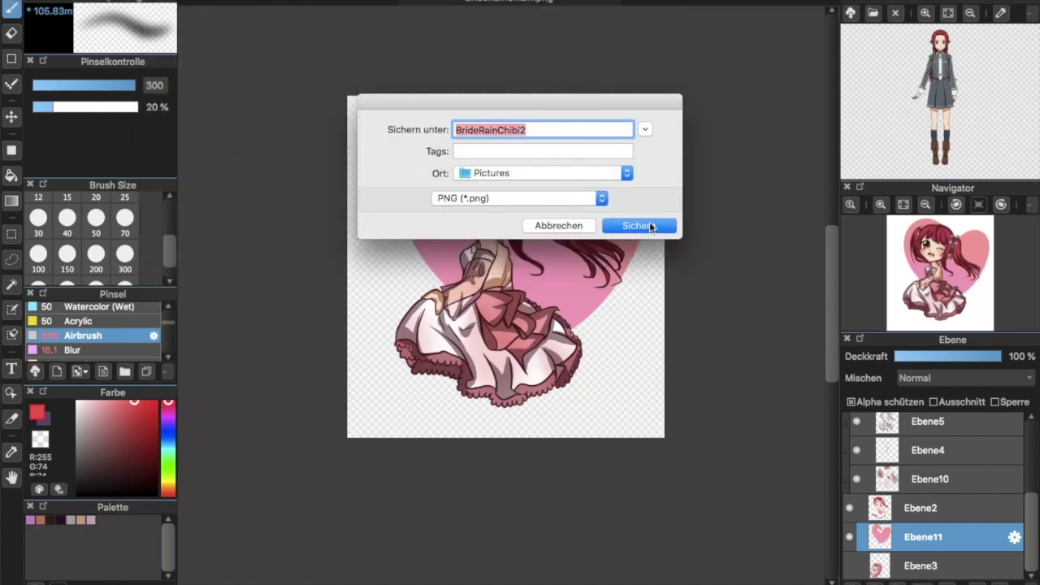
pyautogui.click(638, 226)
pyautogui.click(632, 302)
pyautogui.click(567, 335)
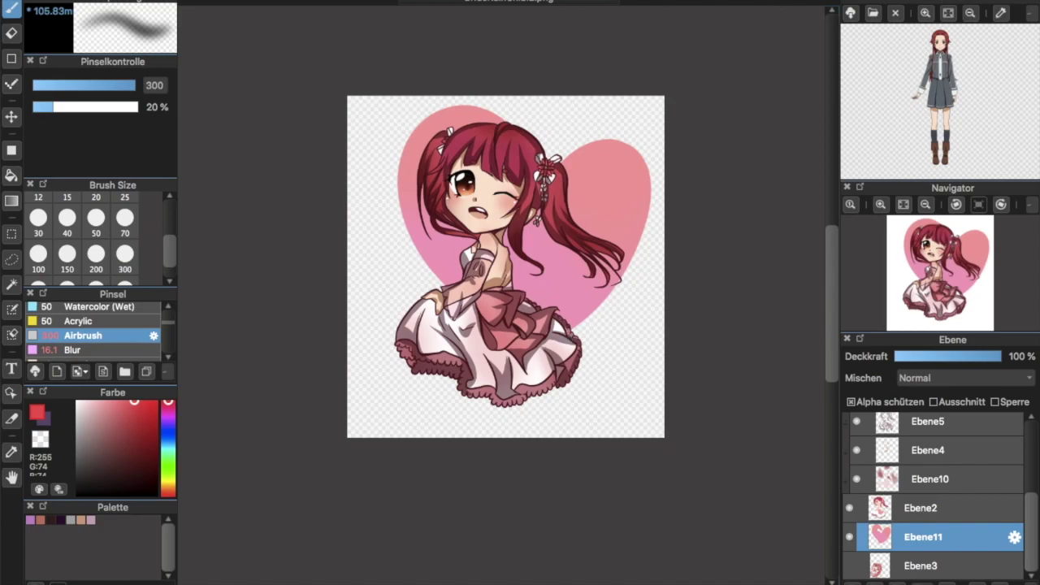
# Save the layered drawing as BrideRainChibi2 in MediBang Paint Pro (*.mdp) format in Pictures.
pyautogui.click(179, 2)
pyautogui.click(215, 132)
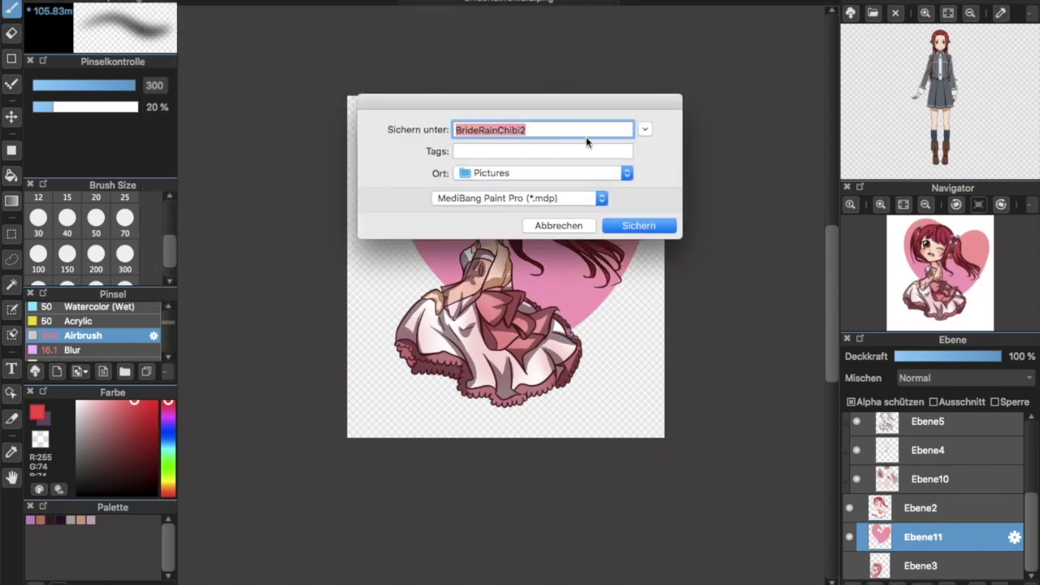
pyautogui.click(587, 130)
pyautogui.click(635, 225)
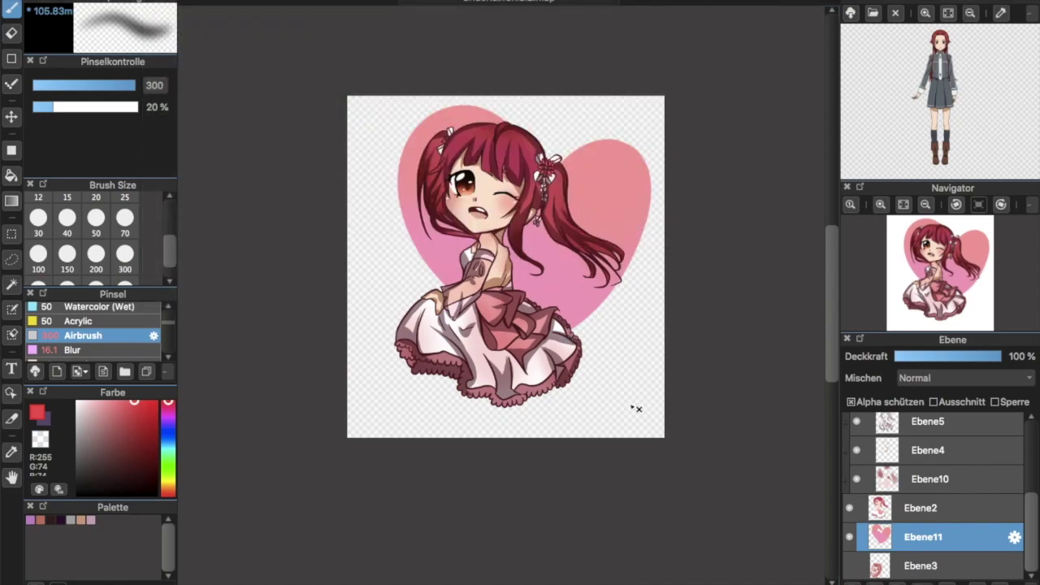